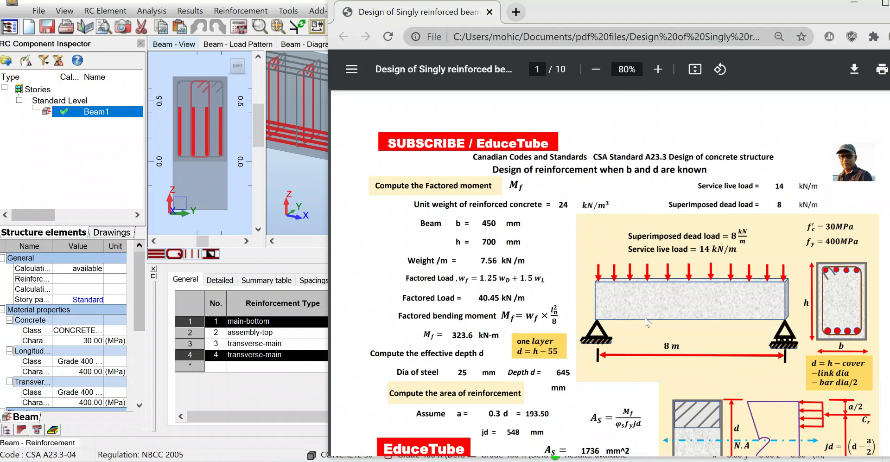
Step: Scroll through the beam design PDF, ending on page 1 (450 × 700 mm section, 323.6 kN-m)
{"action": "scroll", "coordinate": [624, 213], "scroll_direction": "down", "scroll_amount": 5}
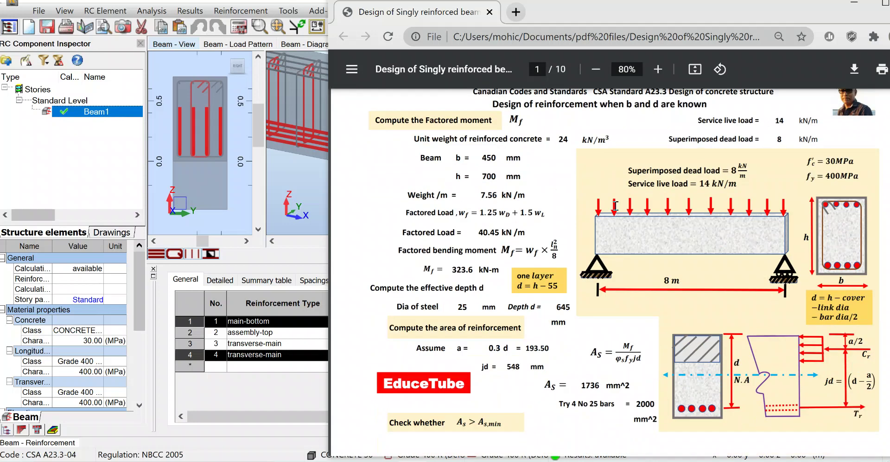
{"action": "scroll", "coordinate": [623, 212], "scroll_direction": "down", "scroll_amount": 3}
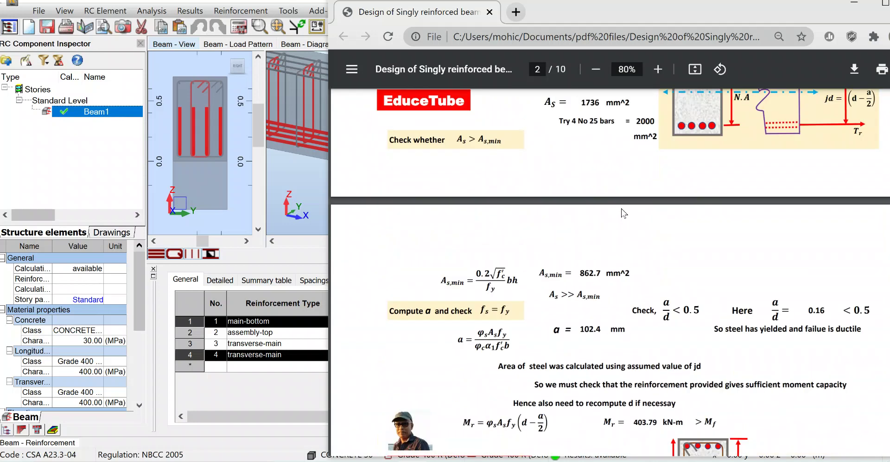
{"action": "scroll", "coordinate": [595, 215], "scroll_direction": "up", "scroll_amount": 5}
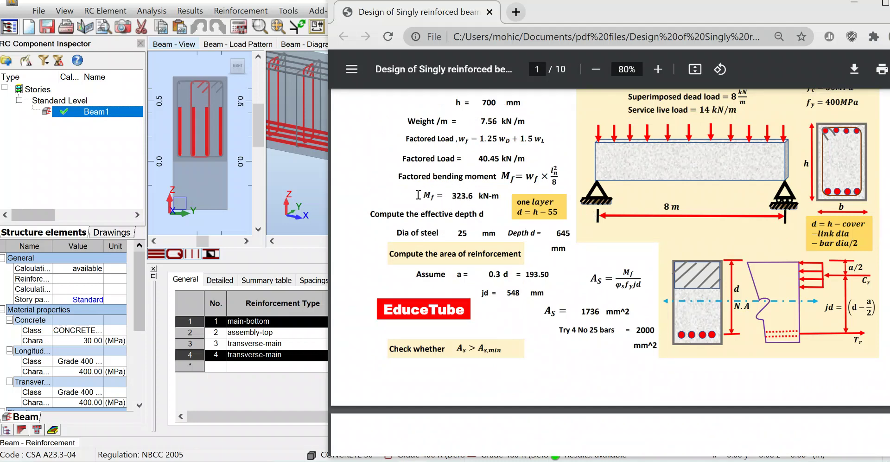
{"action": "scroll", "coordinate": [565, 246], "scroll_direction": "down", "scroll_amount": 3}
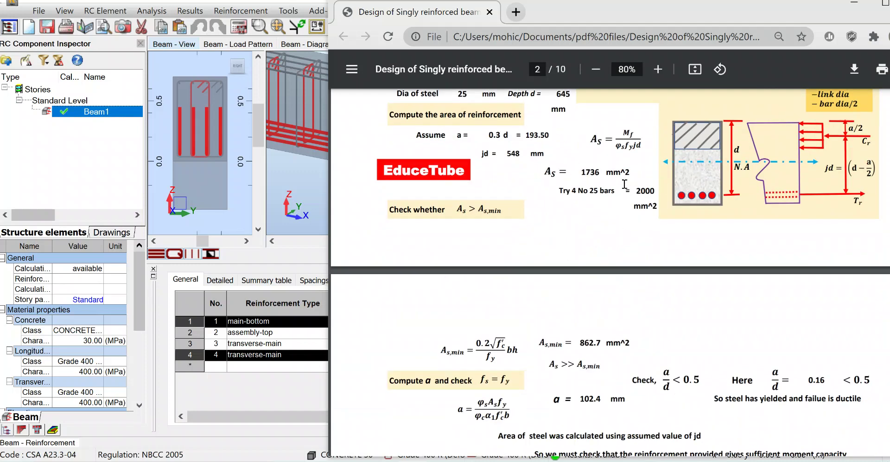
{"action": "scroll", "coordinate": [601, 261], "scroll_direction": "down", "scroll_amount": 5}
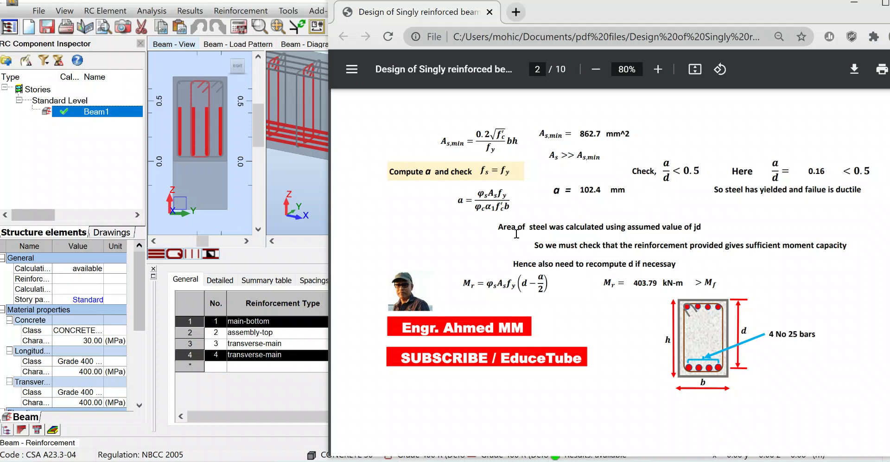
{"action": "scroll", "coordinate": [533, 244], "scroll_direction": "up", "scroll_amount": 6}
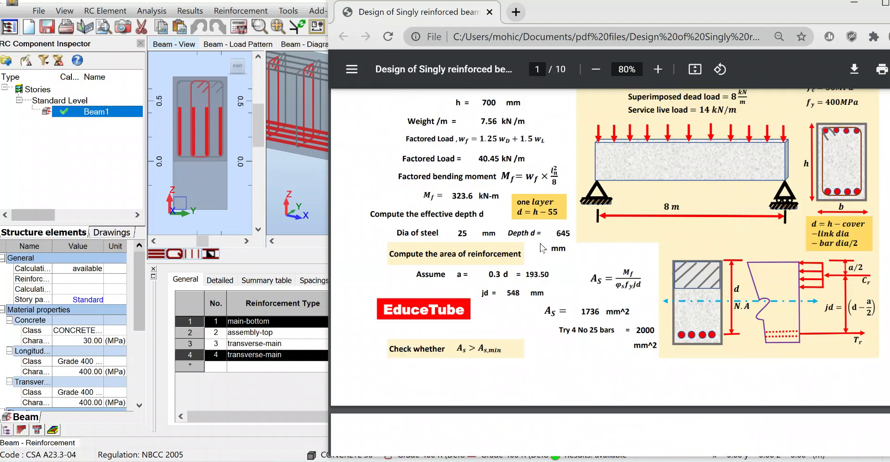
{"action": "scroll", "coordinate": [541, 249], "scroll_direction": "up", "scroll_amount": 3}
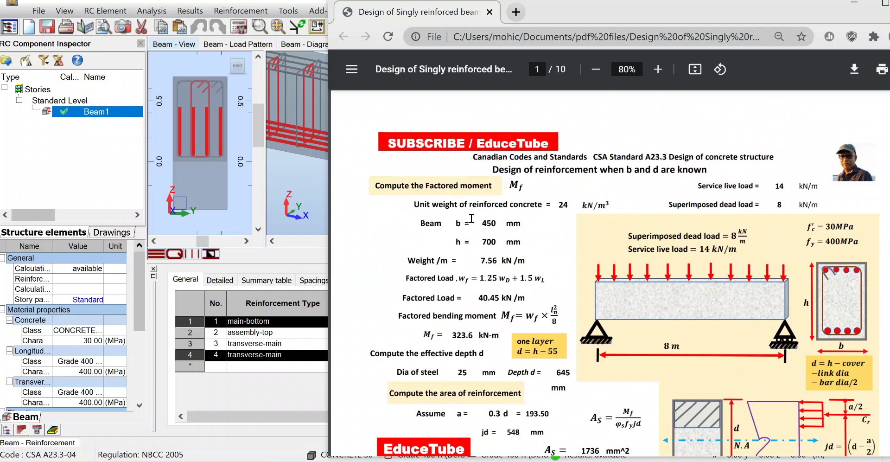
Step: Start a new RC beam project in Robot without saving the previous structure
{"action": "left_click", "coordinate": [28, 31]}
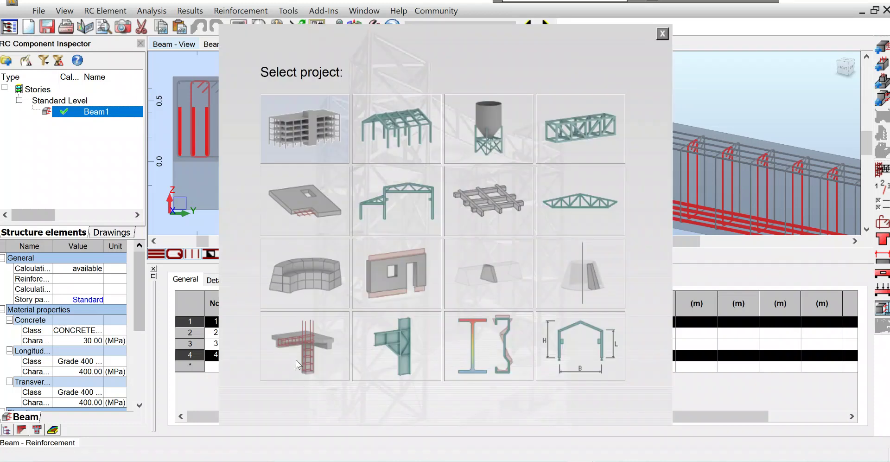
{"action": "left_click", "coordinate": [297, 364]}
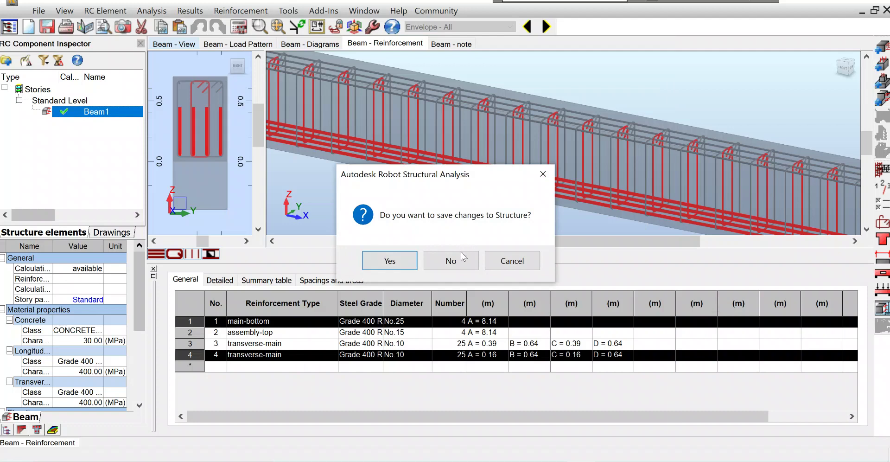
{"action": "left_click", "coordinate": [452, 259]}
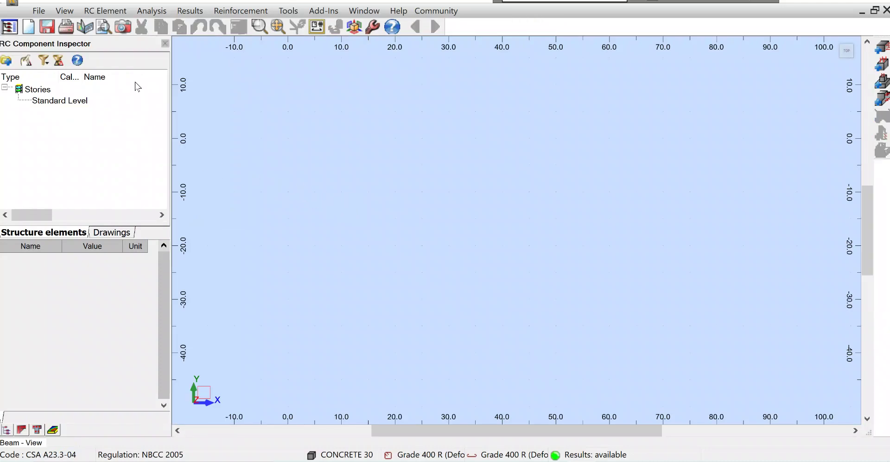
Step: Create a new RC beam element, Beam1, with the default 35 × 60 cm, 4.30 m geometry
{"action": "left_click", "coordinate": [111, 15]}
{"action": "mouse_move", "coordinate": [117, 30]}
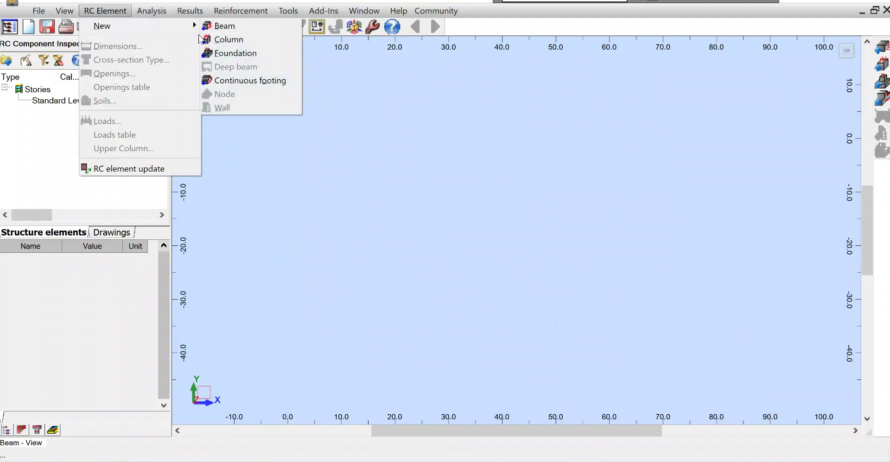
{"action": "left_click", "coordinate": [240, 26]}
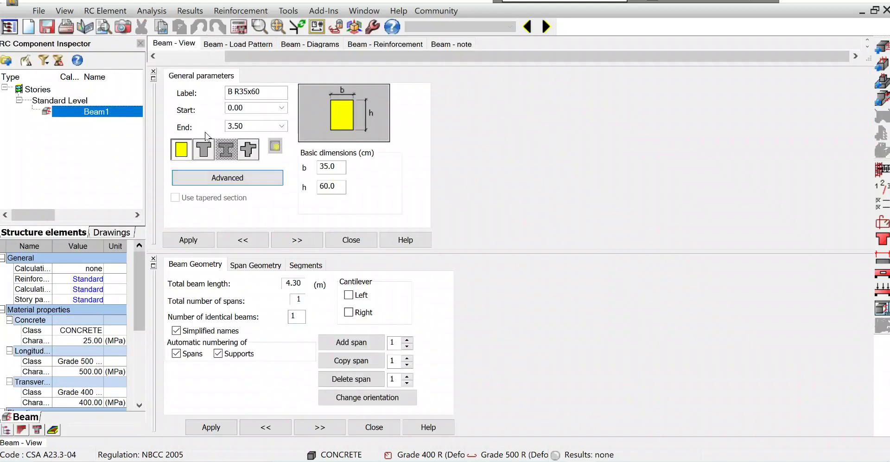
Step: Show Beam1 in 3D with General parameters docked beside Beam Geometry, briefly checking the PDF
{"action": "left_click", "coordinate": [154, 78]}
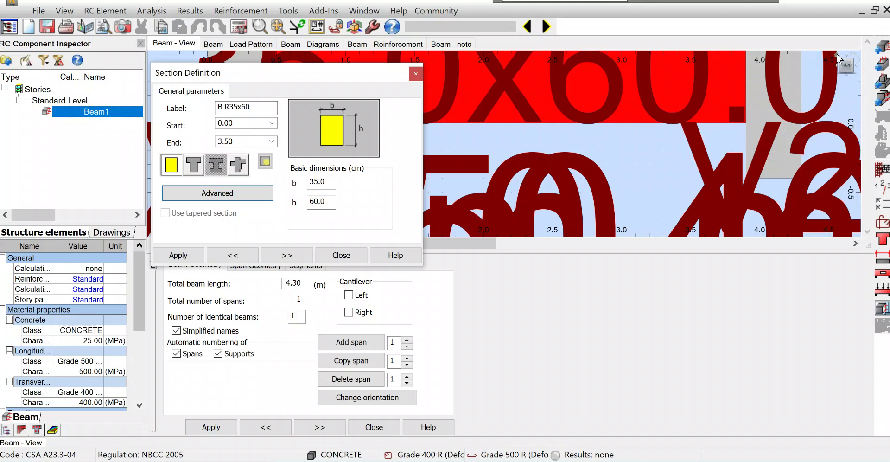
{"action": "left_click", "coordinate": [838, 58]}
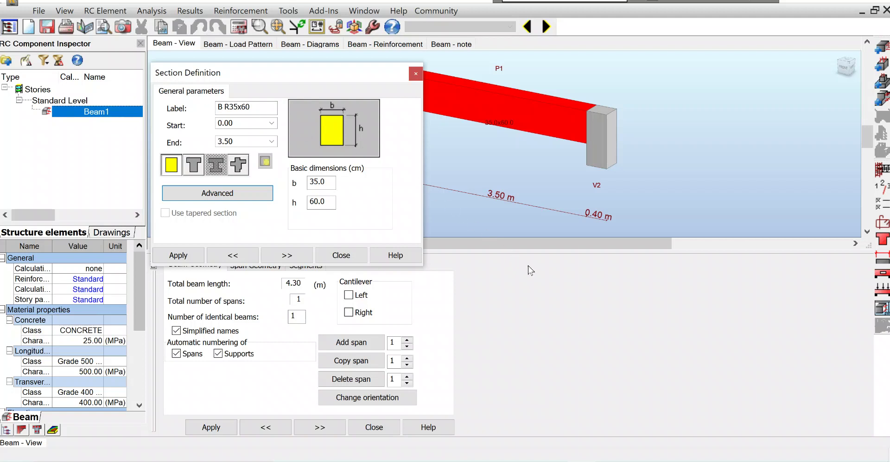
{"action": "left_click", "coordinate": [504, 260]}
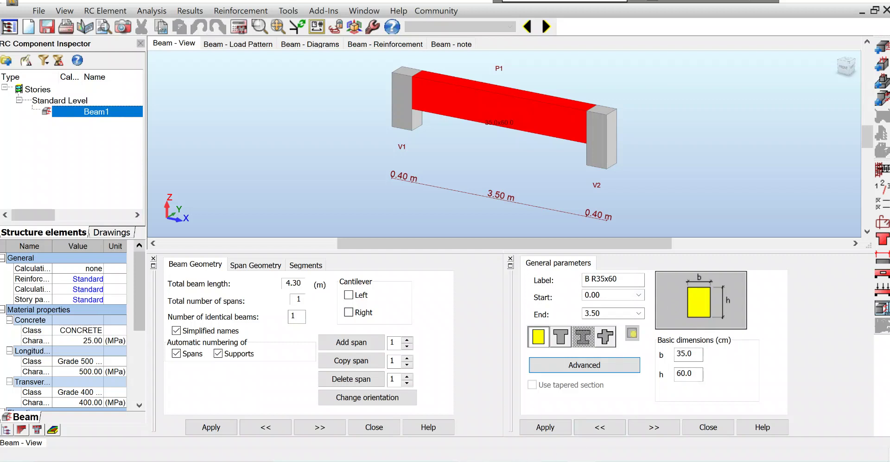
{"action": "left_click", "coordinate": [447, 409]}
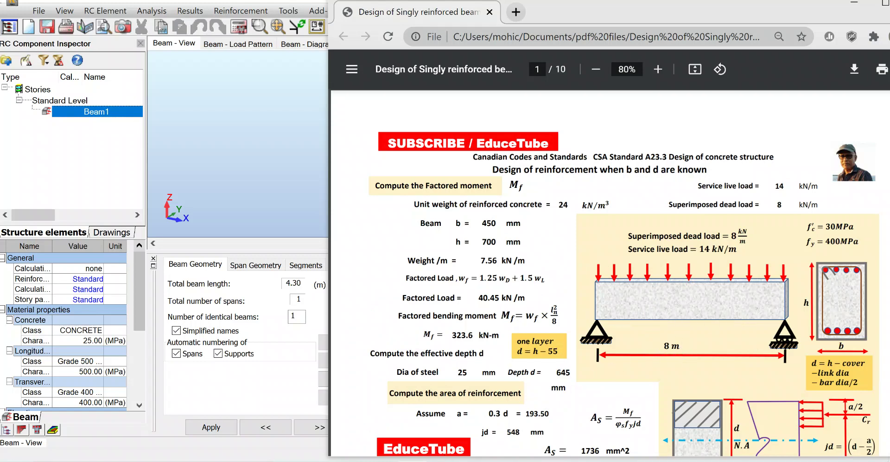
{"action": "key", "text": "alt+Tab"}
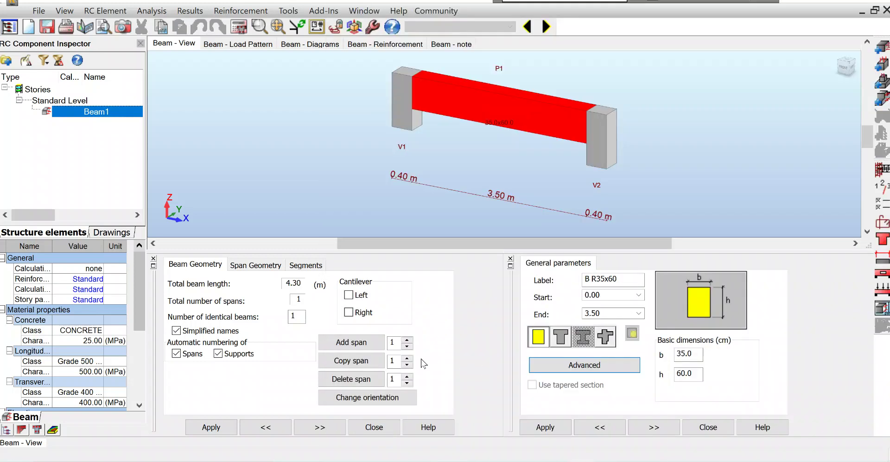
Step: Set span P1 to 7.80 m with 0.20 m left and right support widths
{"action": "left_click", "coordinate": [255, 265]}
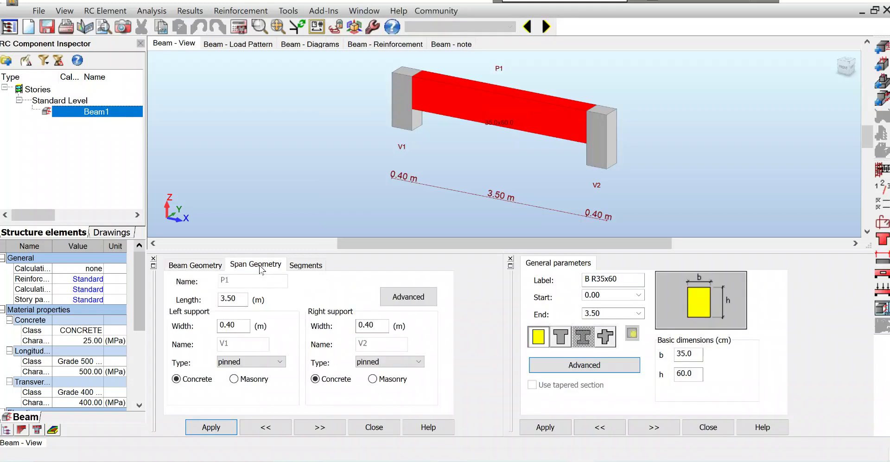
{"action": "double_click", "coordinate": [237, 297]}
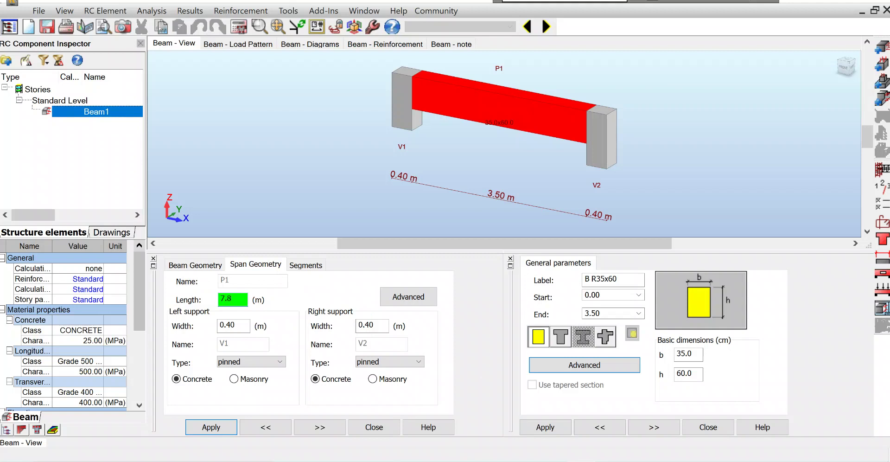
{"action": "left_click", "coordinate": [237, 323]}
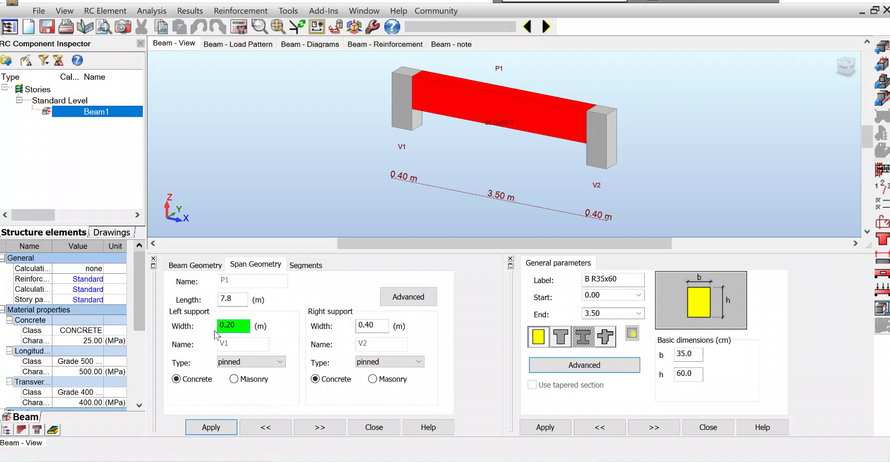
{"action": "left_click", "coordinate": [368, 324]}
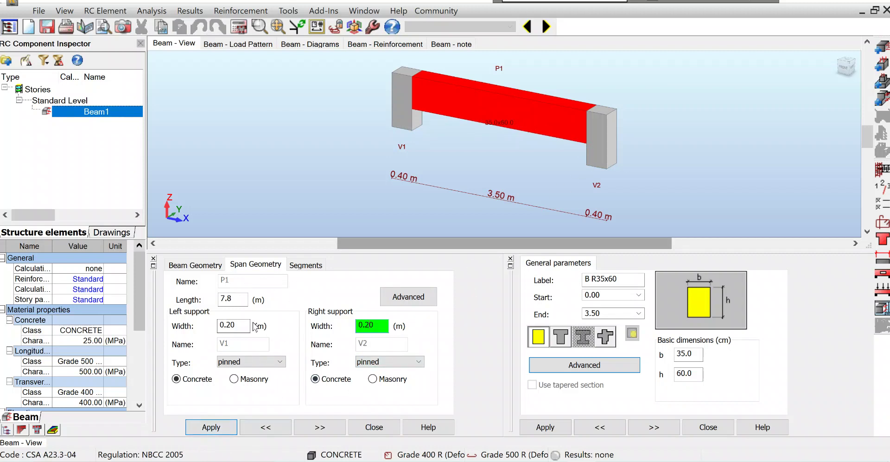
{"action": "left_click", "coordinate": [205, 429]}
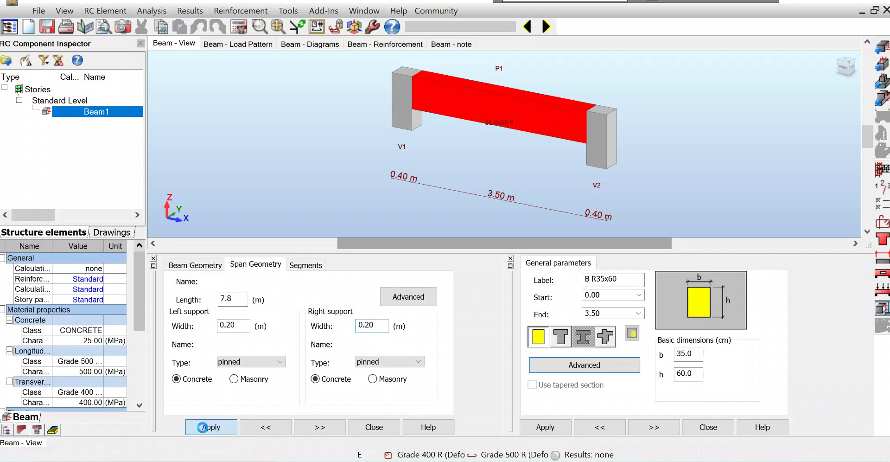
{"action": "left_click", "coordinate": [205, 429]}
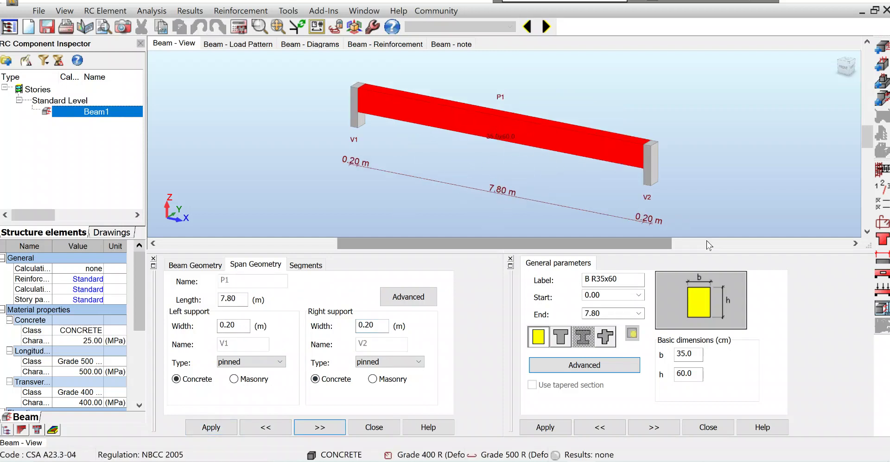
Step: Set section width b to 45 cm and height h to 70 cm, giving B R45.0x70.0
{"action": "left_click", "coordinate": [682, 353]}
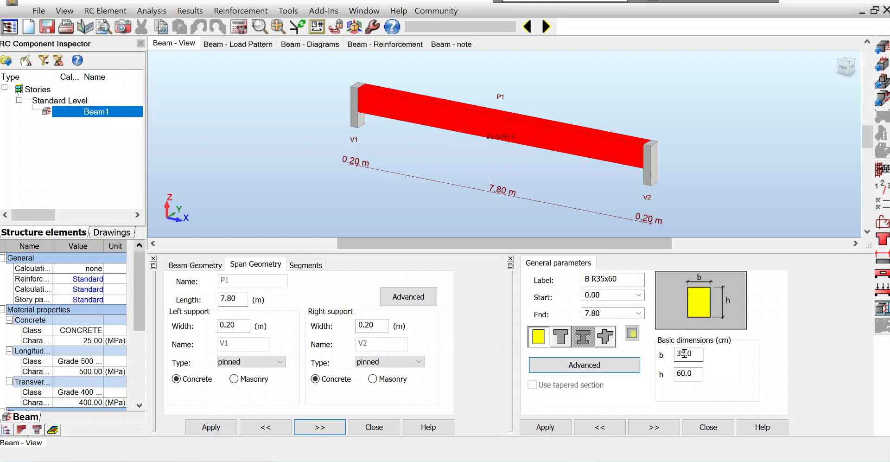
{"action": "double_click", "coordinate": [683, 353]}
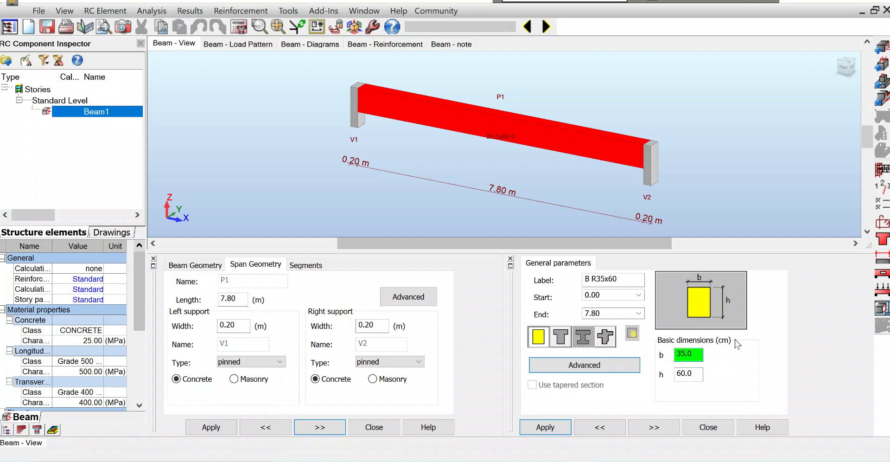
{"action": "key", "text": "BackSpace"}
{"action": "type", "text": "4"}
{"action": "left_click", "coordinate": [680, 373]}
{"action": "left_click", "coordinate": [680, 374]}
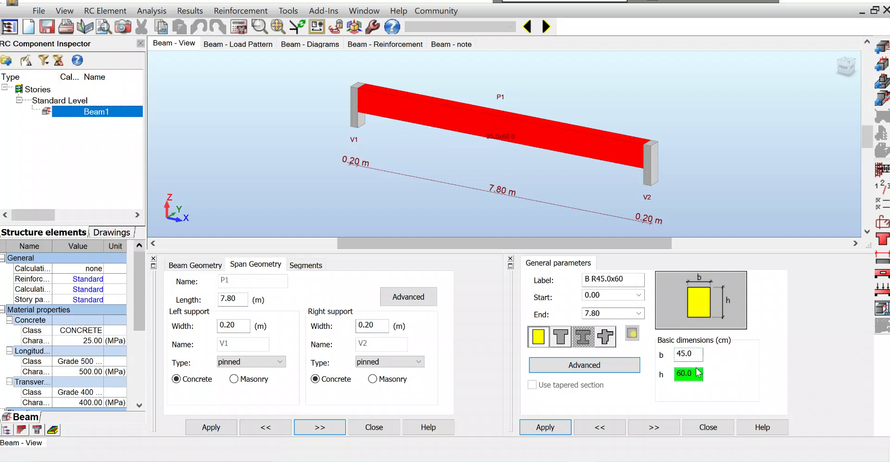
{"action": "key", "text": "BackSpace"}
{"action": "type", "text": "7"}
{"action": "key", "text": "alt+Tab"}
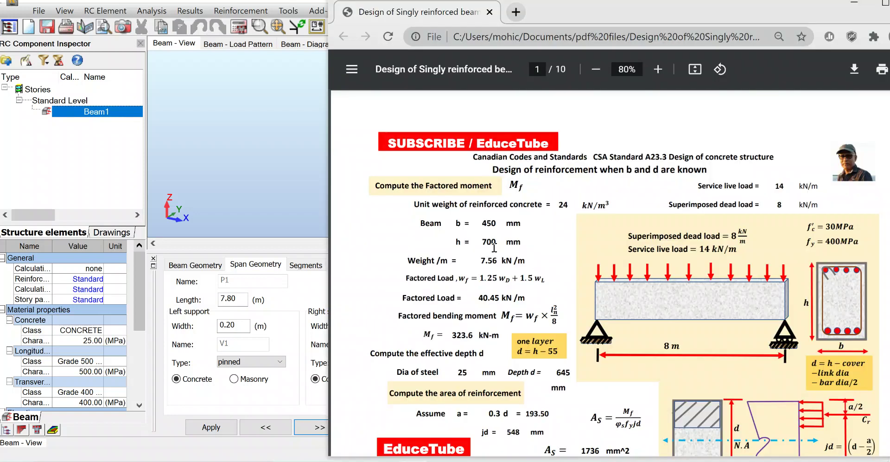
{"action": "left_click", "coordinate": [301, 398]}
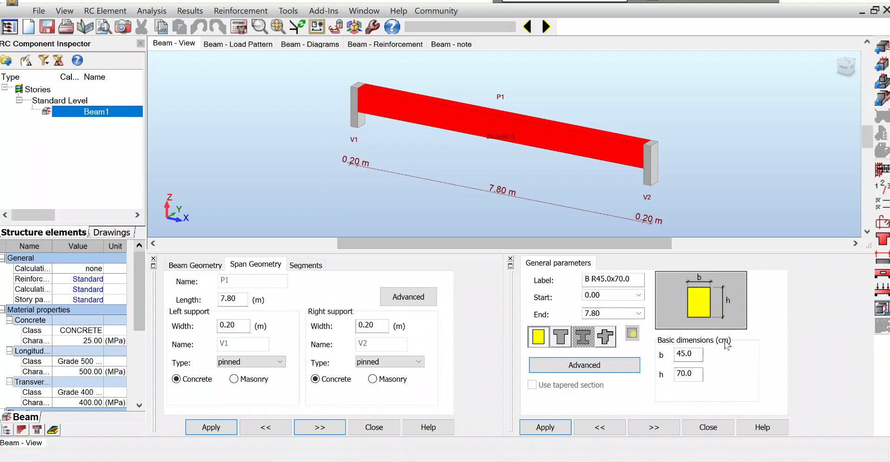
{"action": "left_click", "coordinate": [680, 376]}
{"action": "left_click", "coordinate": [549, 427]}
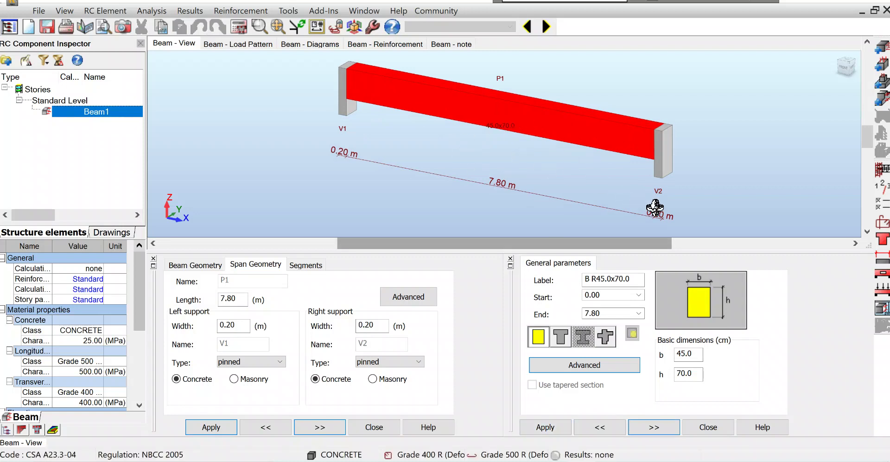
Step: Choose CONCRETE 30 (30 MPa) as the concrete class in the calculation options
{"action": "left_click", "coordinate": [887, 205]}
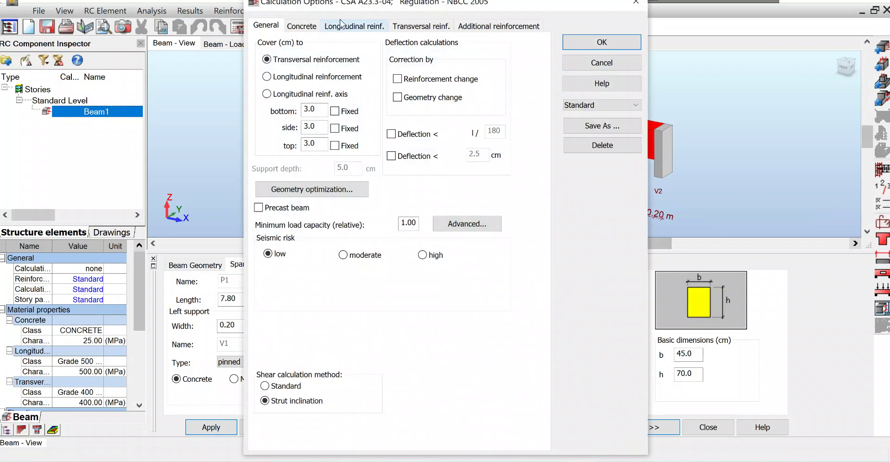
{"action": "left_click", "coordinate": [302, 28]}
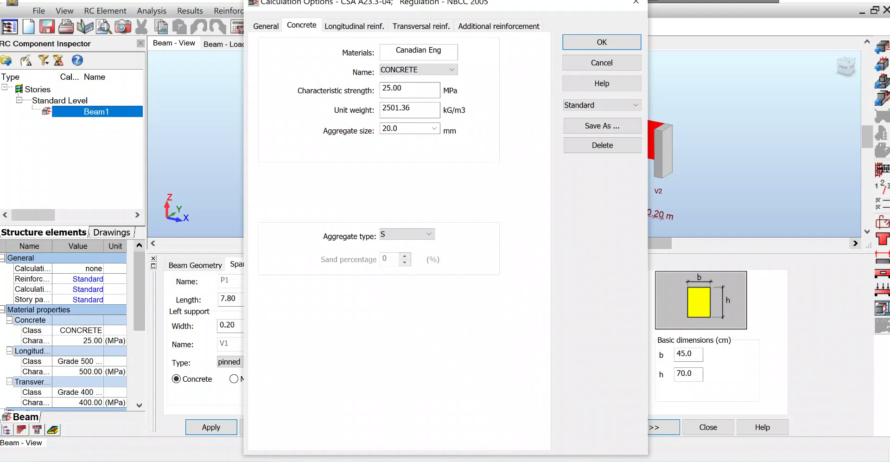
{"action": "key", "text": "alt+Tab"}
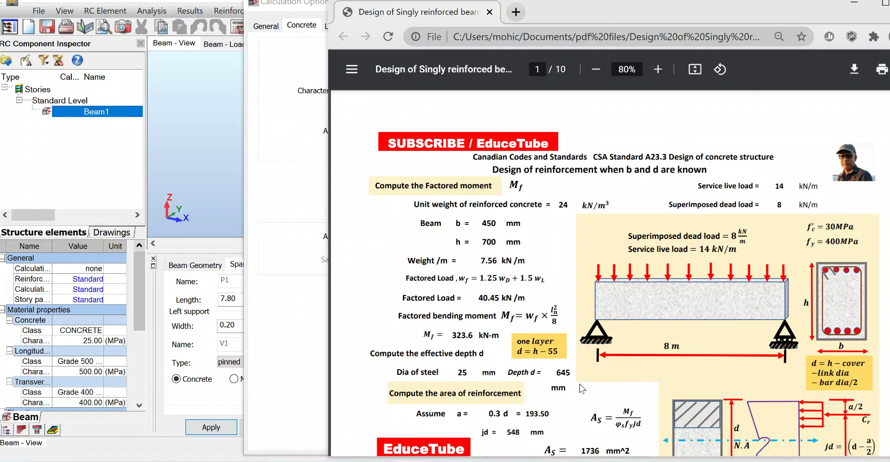
{"action": "mouse_move", "coordinate": [582, 461]}
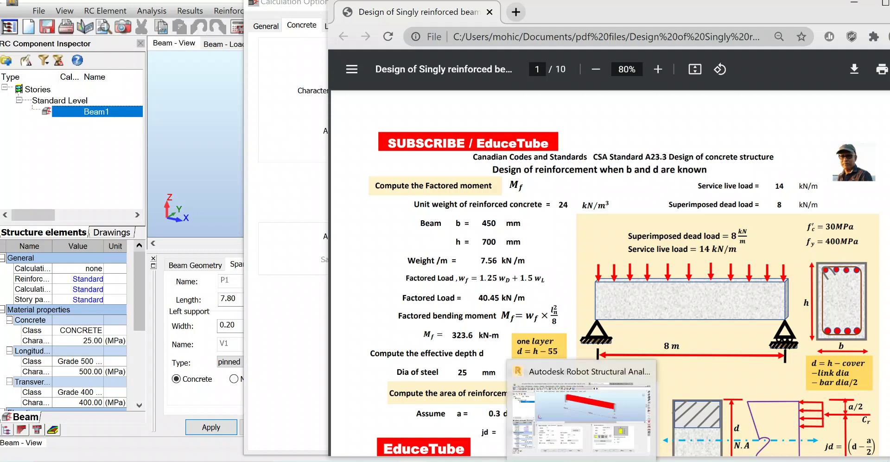
{"action": "left_click", "coordinate": [582, 417]}
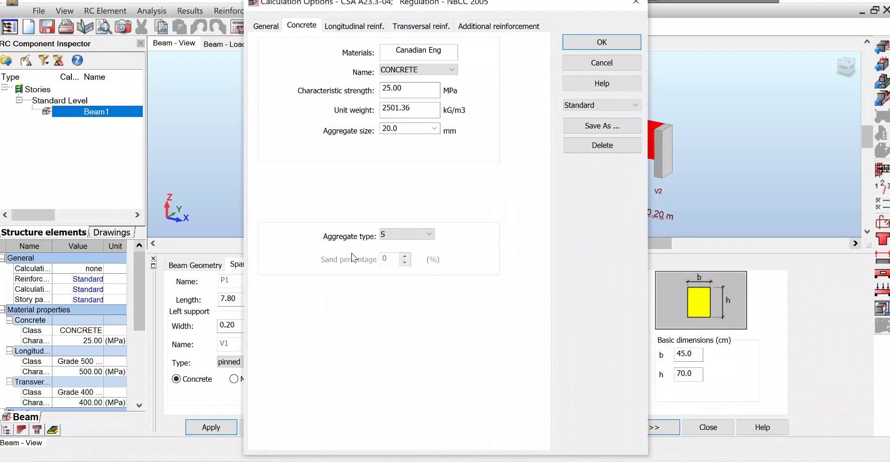
{"action": "left_click", "coordinate": [451, 70]}
{"action": "left_click", "coordinate": [431, 106]}
Step: Use Grade 400 R longitudinal steel, allowing No.15 and No.25 main bars
{"action": "left_click", "coordinate": [347, 28]}
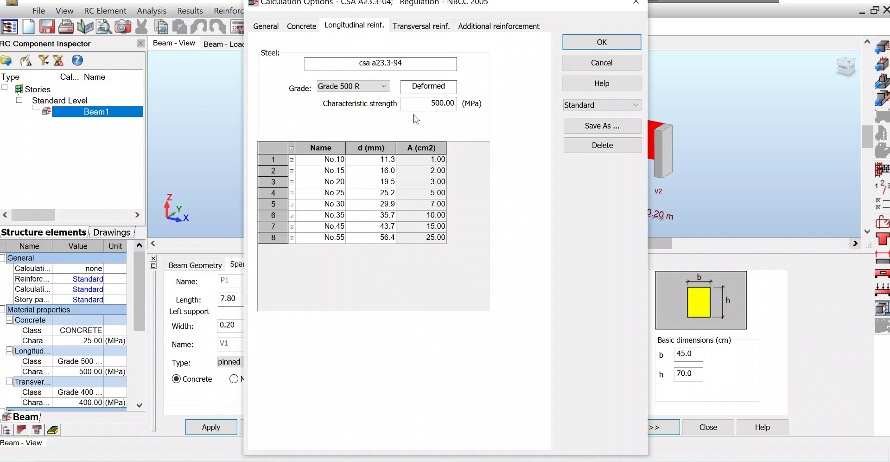
{"action": "left_click", "coordinate": [384, 87]}
{"action": "left_click", "coordinate": [356, 96]}
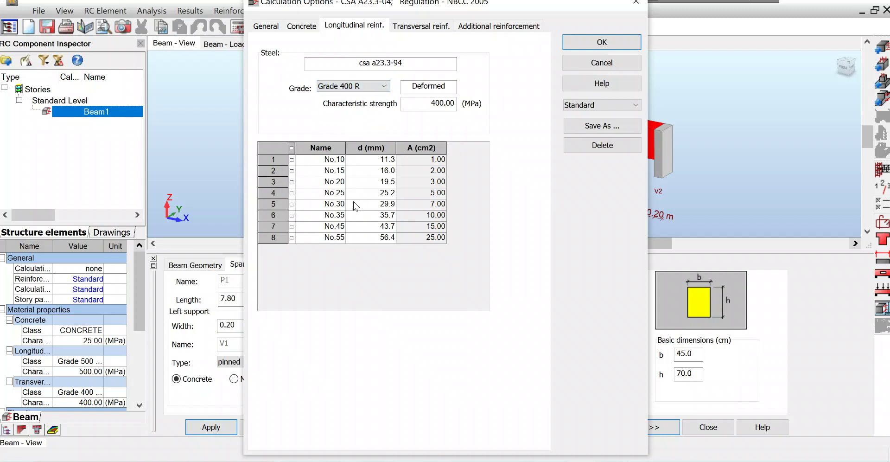
{"action": "left_click", "coordinate": [292, 193]}
{"action": "left_click", "coordinate": [293, 172]}
Step: Allow No.10 stirrups and only No.15 additional bars, then confirm the calculation options
{"action": "left_click", "coordinate": [415, 26]}
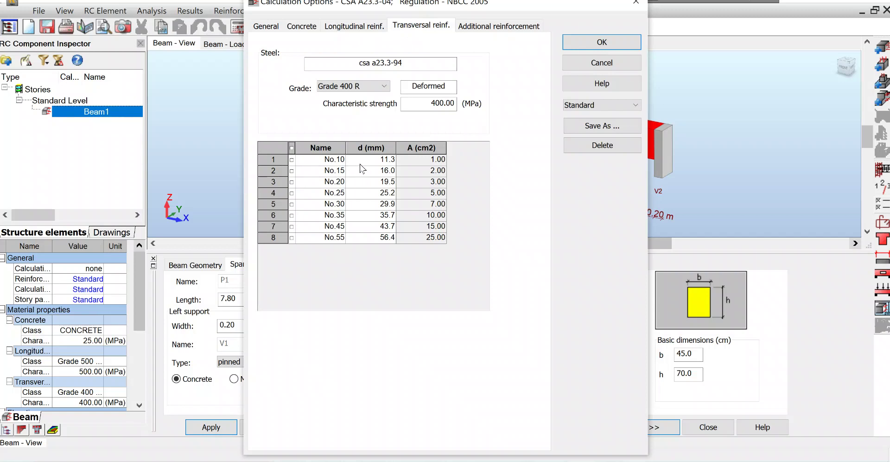
{"action": "left_click", "coordinate": [292, 160]}
{"action": "left_click", "coordinate": [523, 29]}
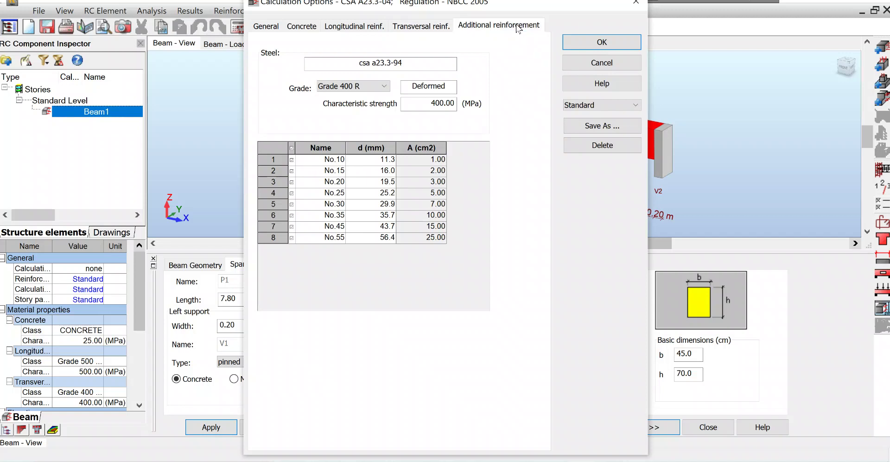
{"action": "left_click", "coordinate": [292, 149]}
{"action": "left_click", "coordinate": [292, 171]}
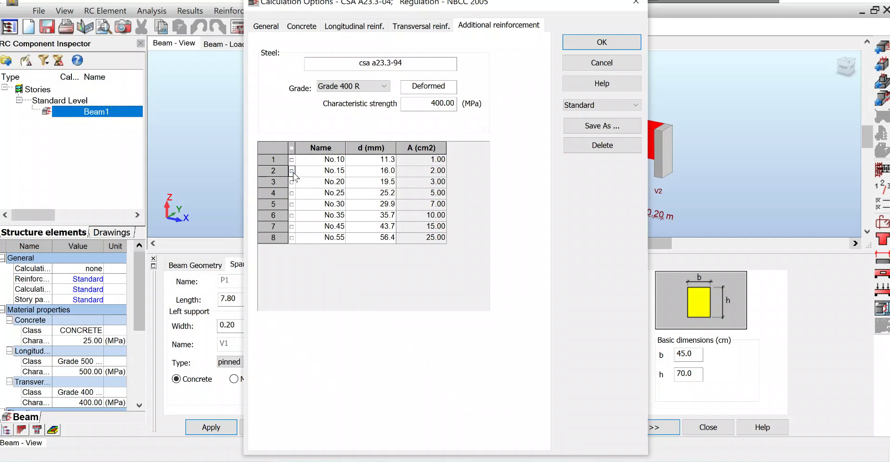
{"action": "left_click", "coordinate": [350, 26]}
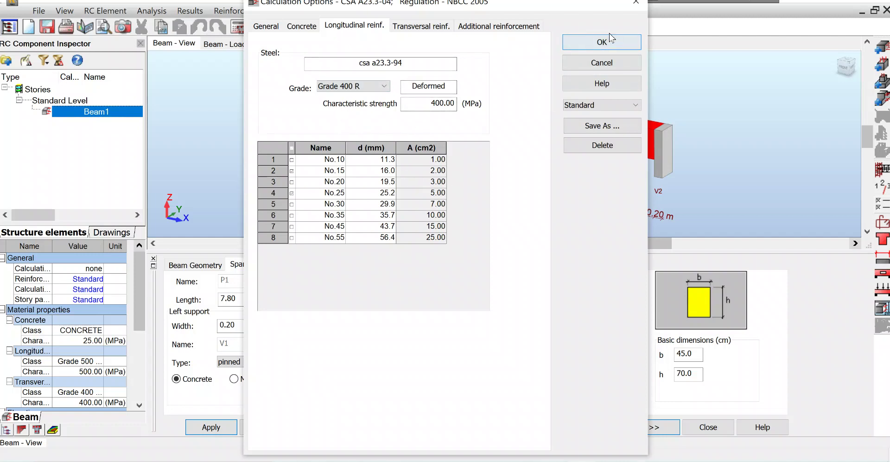
{"action": "left_click", "coordinate": [602, 43]}
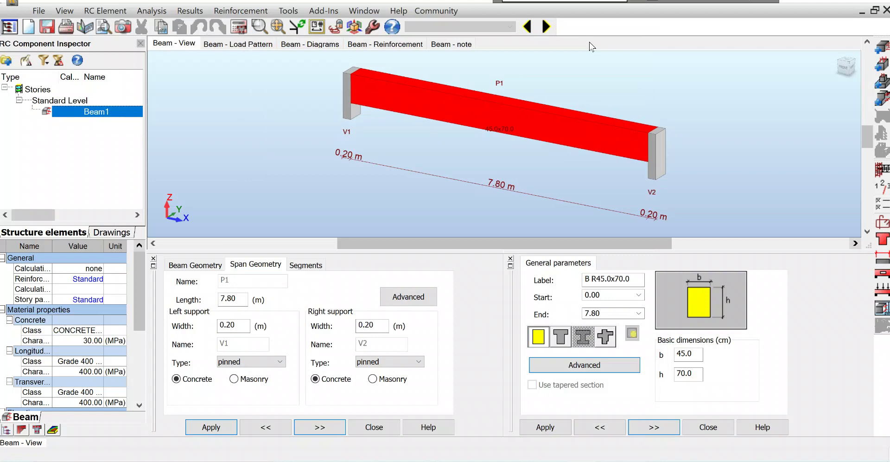
{"action": "left_click", "coordinate": [883, 223]}
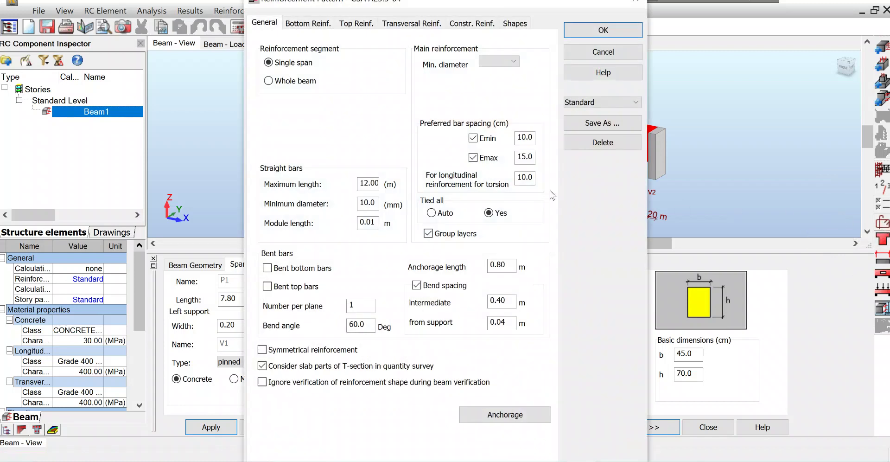
Step: Limit both bottom and top reinforcement to N max = 1 layer
{"action": "left_click", "coordinate": [307, 24]}
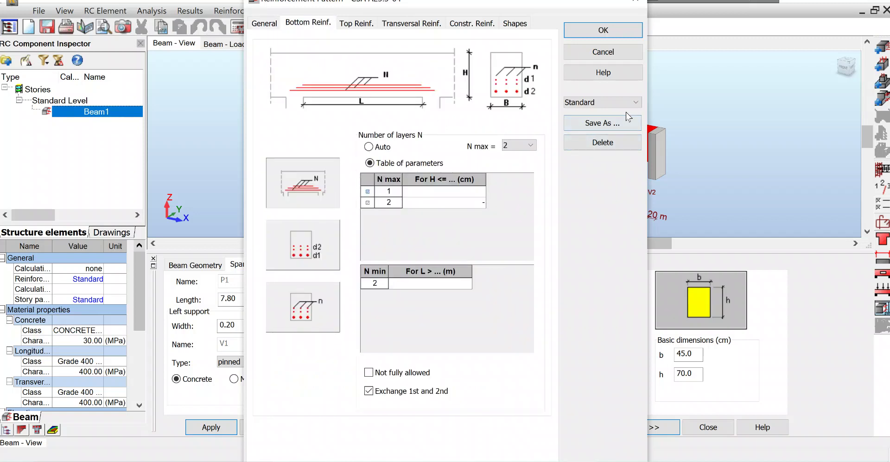
{"action": "left_click", "coordinate": [531, 145]}
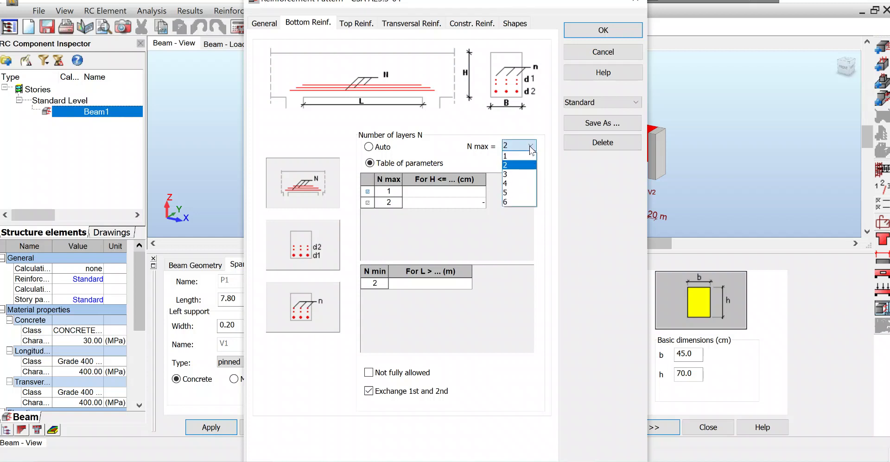
{"action": "left_click", "coordinate": [523, 158]}
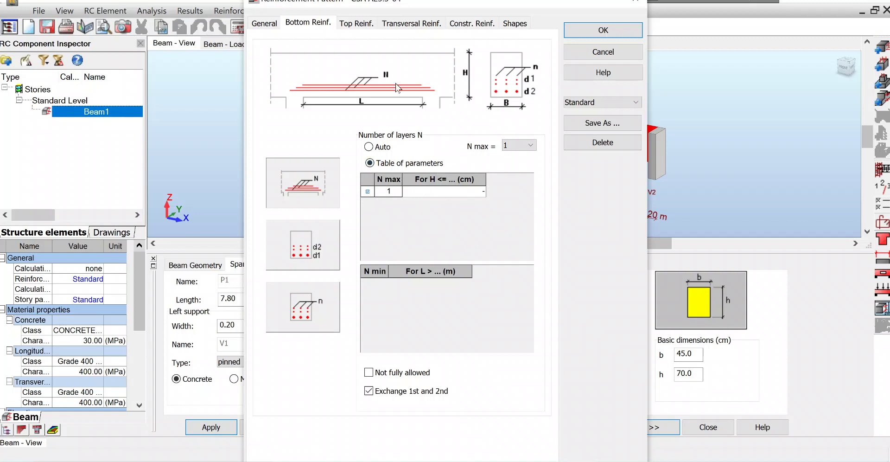
{"action": "left_click", "coordinate": [352, 24]}
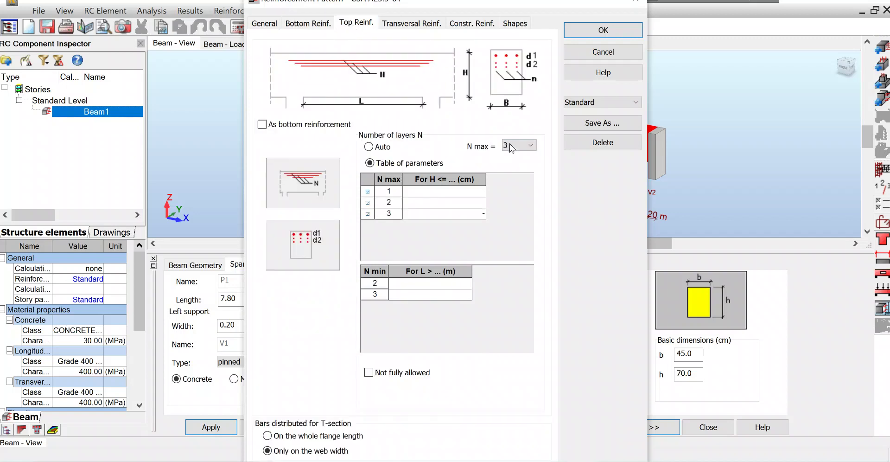
{"action": "left_click", "coordinate": [536, 147]}
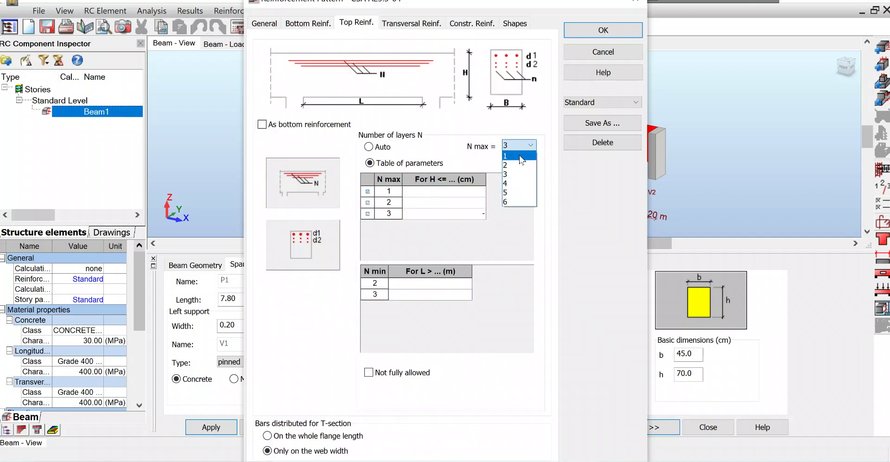
{"action": "left_click", "coordinate": [522, 160]}
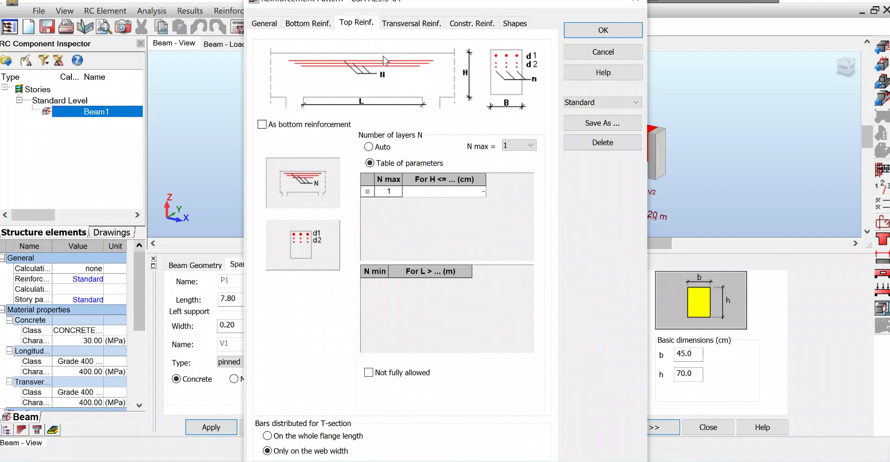
Step: Set the main bar hooks to 90.0° at both left and right ends
{"action": "left_click", "coordinate": [412, 23]}
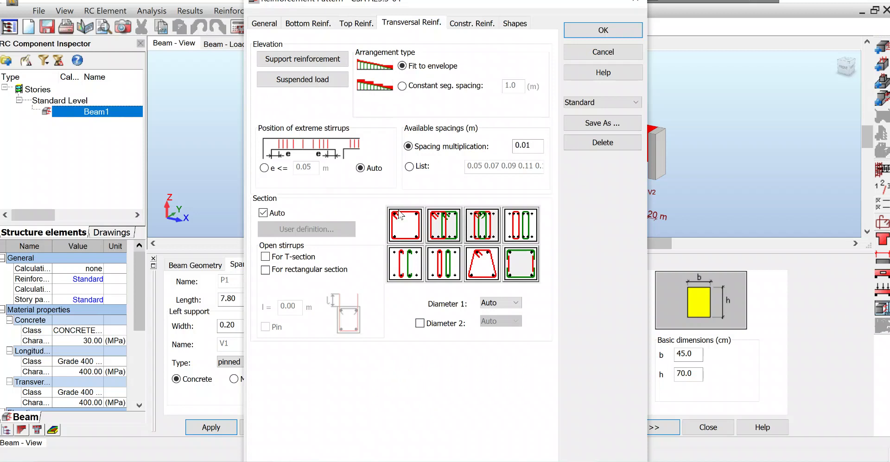
{"action": "left_click", "coordinate": [463, 26]}
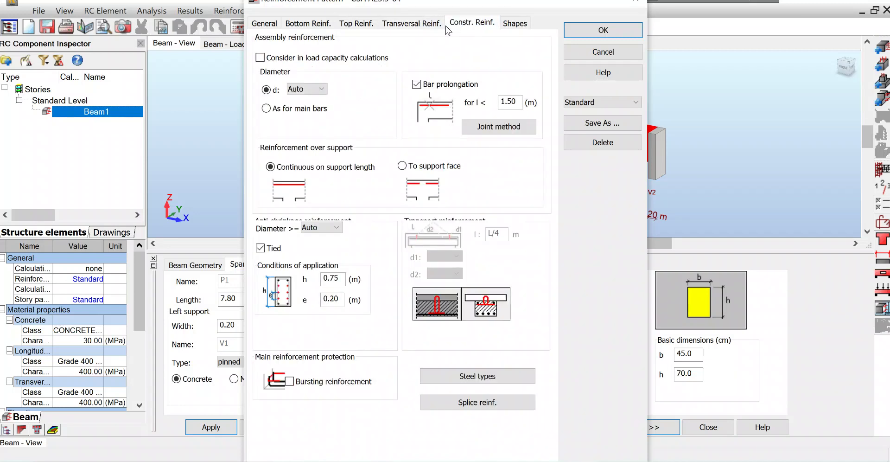
{"action": "left_click", "coordinate": [514, 26]}
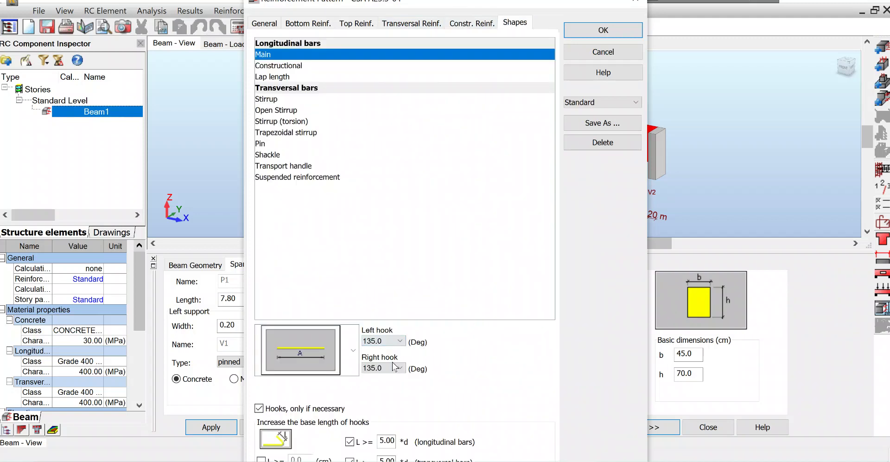
{"action": "left_click", "coordinate": [400, 343]}
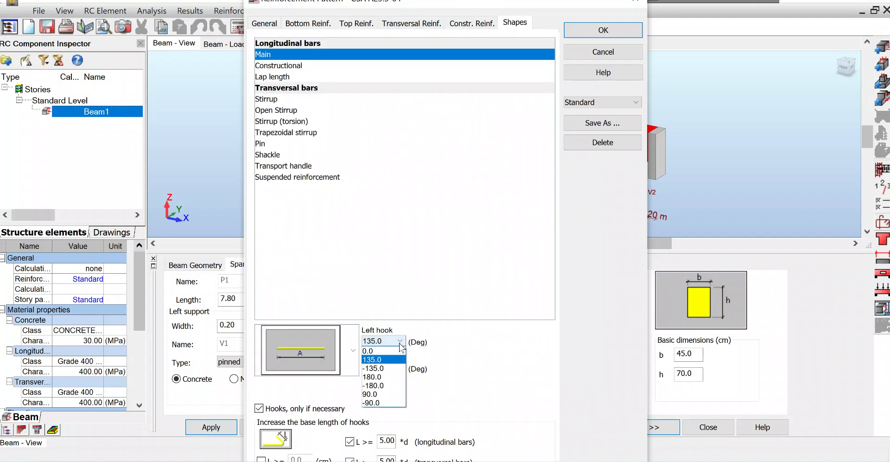
{"action": "left_click", "coordinate": [389, 395]}
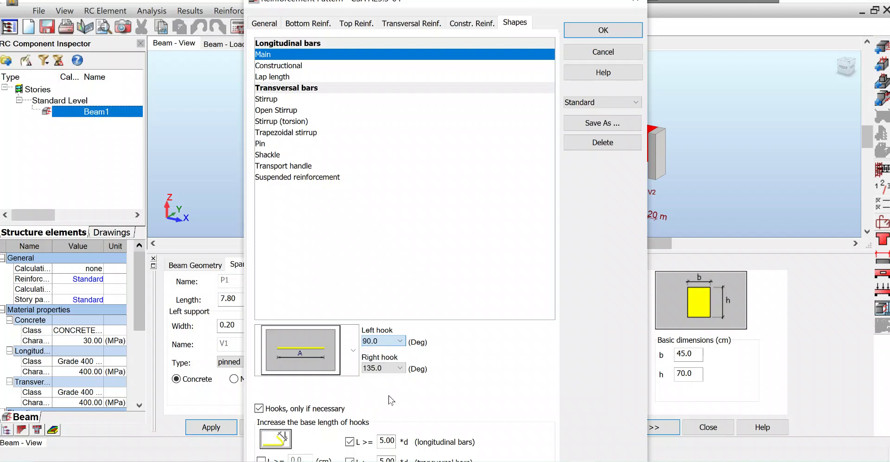
{"action": "left_click", "coordinate": [401, 369]}
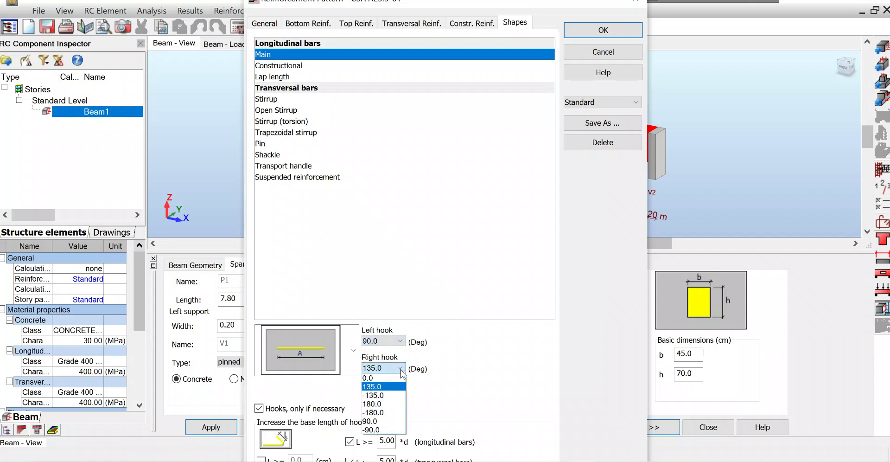
{"action": "left_click", "coordinate": [397, 423]}
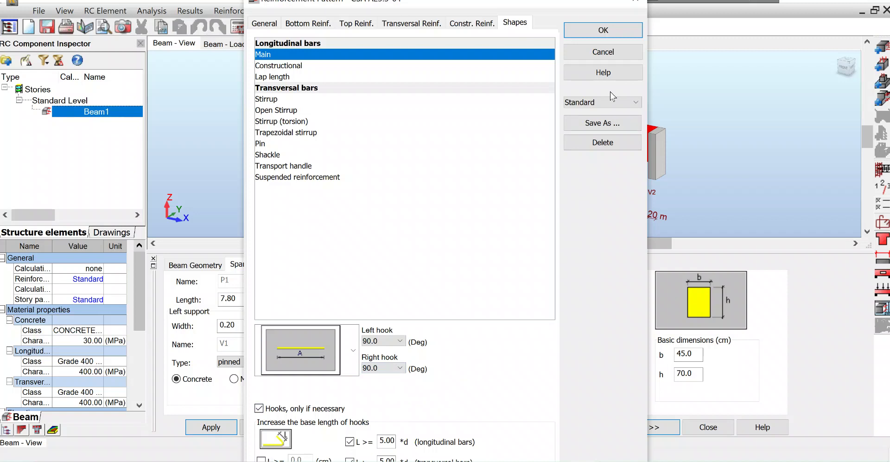
Step: Confirm the reinforcement pattern and add an 8 kN/m distributed dead load case
{"action": "left_click", "coordinate": [604, 32]}
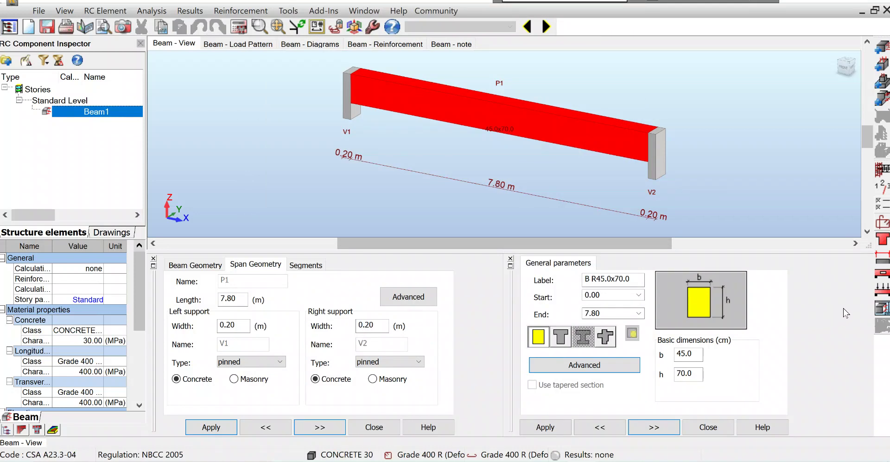
{"action": "left_click", "coordinate": [884, 289]}
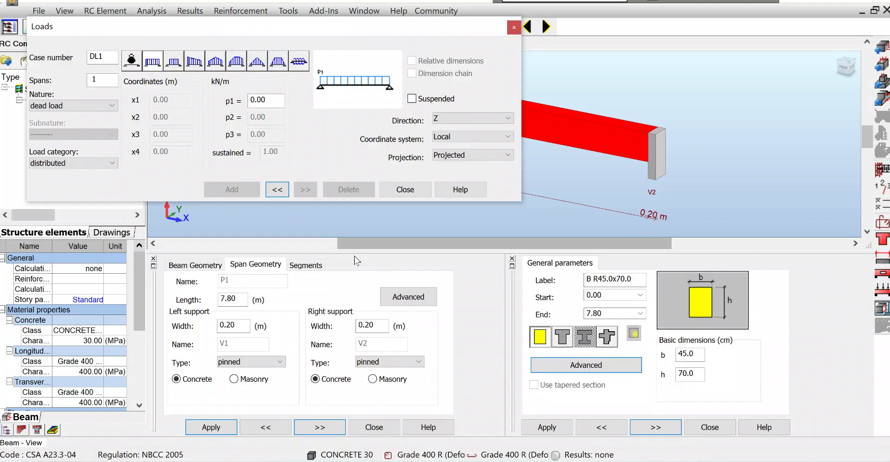
{"action": "key", "text": "alt+Tab"}
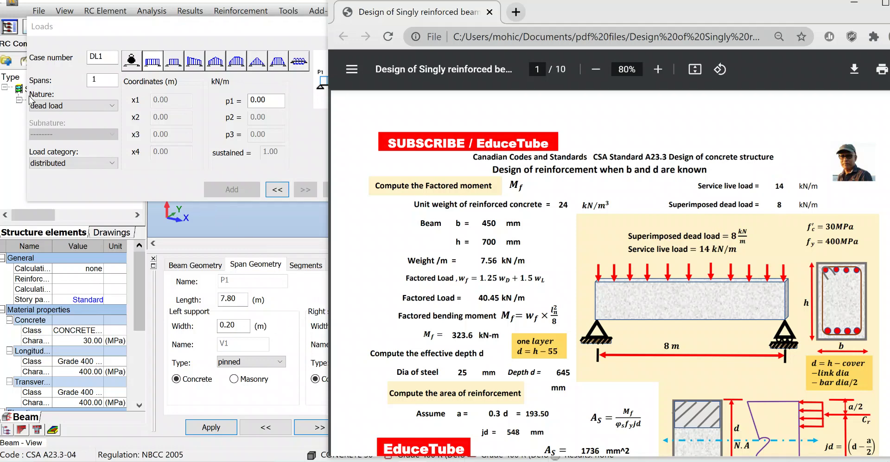
{"action": "left_click", "coordinate": [107, 106]}
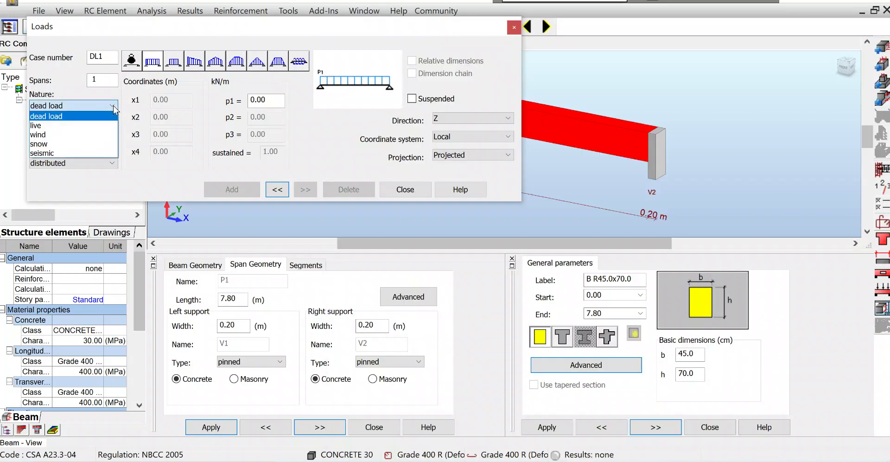
{"action": "left_click", "coordinate": [73, 119]}
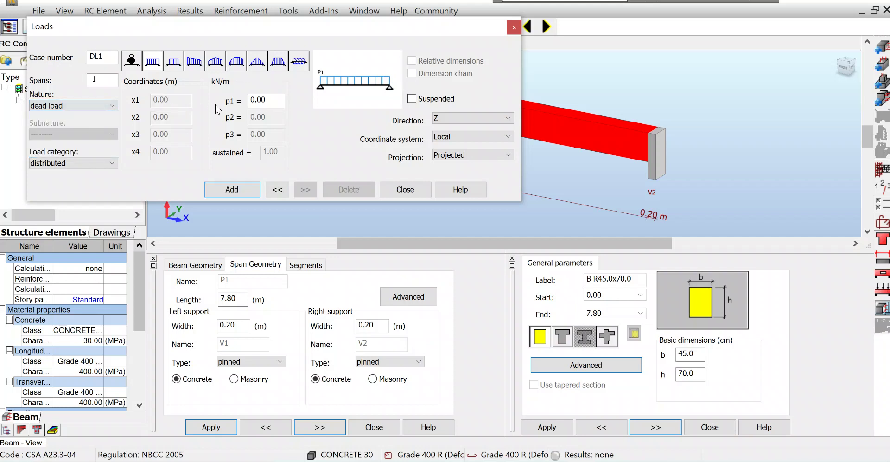
{"action": "double_click", "coordinate": [273, 99]}
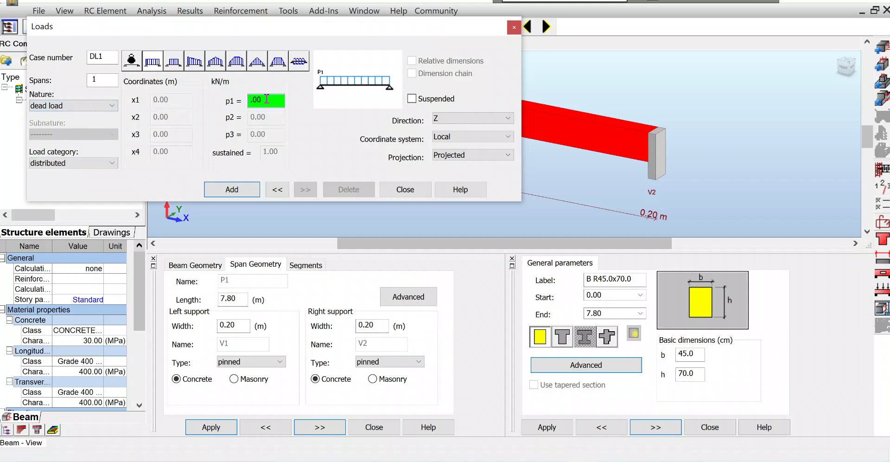
{"action": "type", "text": "8"}
{"action": "left_click", "coordinate": [244, 193]}
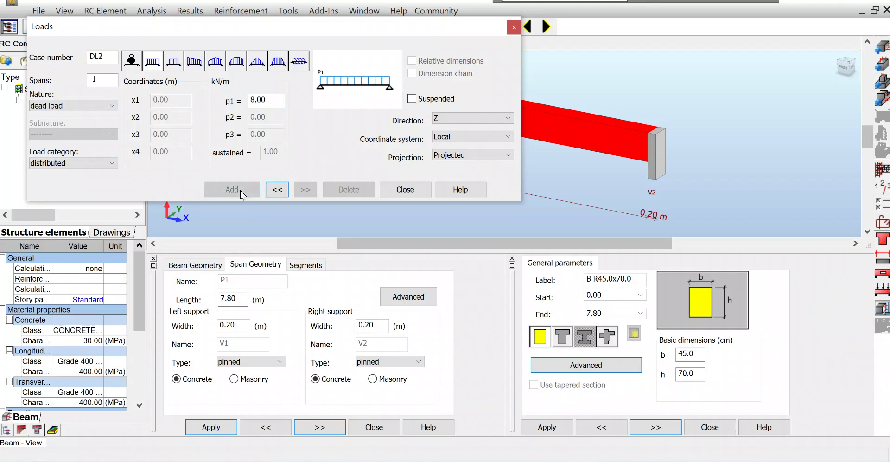
Step: Add a 14 kN/m distributed live load case and close the loads editor
{"action": "left_click", "coordinate": [78, 106]}
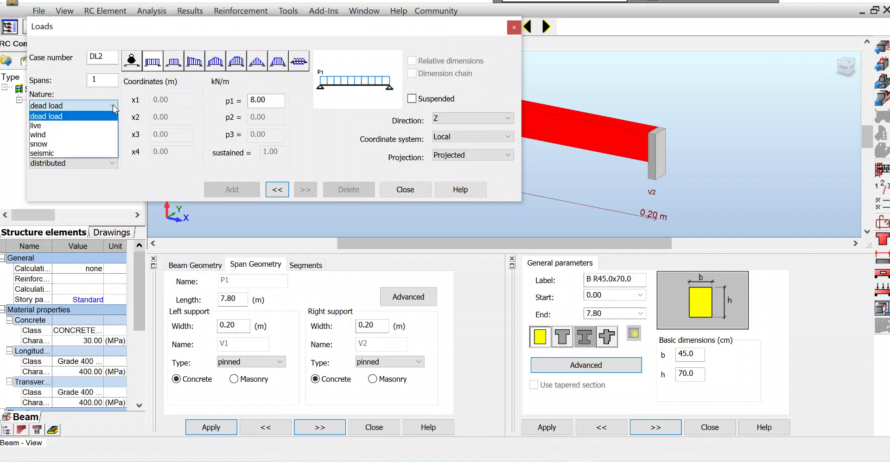
{"action": "left_click", "coordinate": [78, 126]}
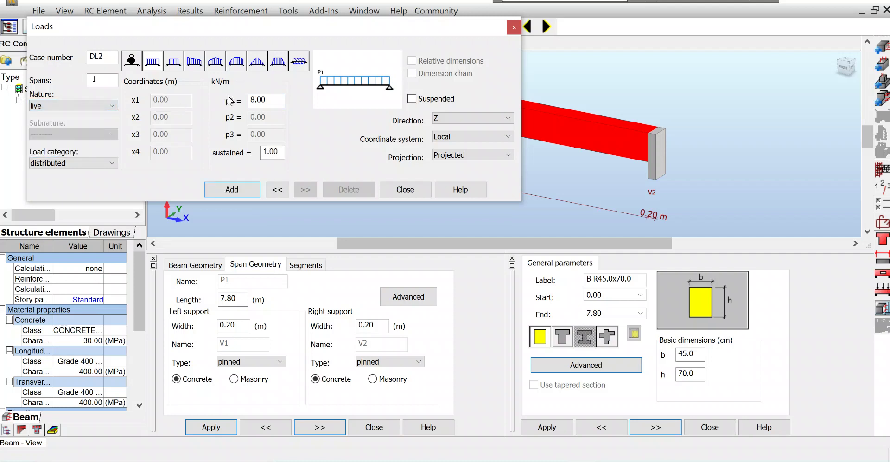
{"action": "left_click", "coordinate": [256, 99]}
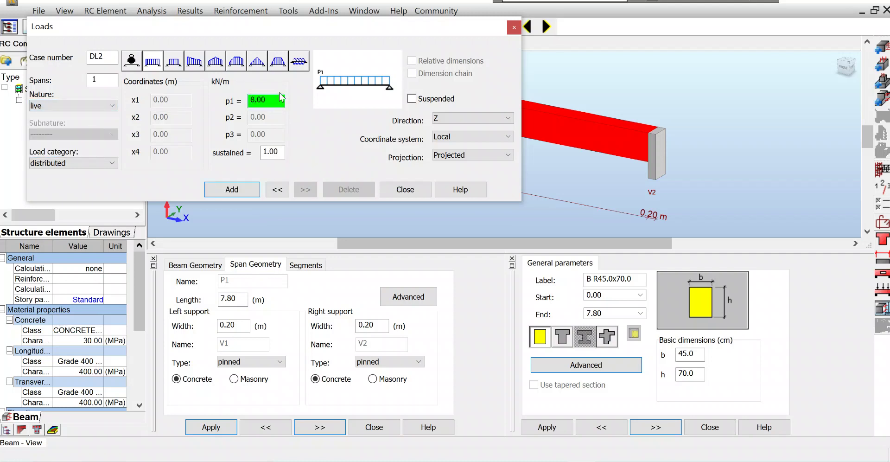
{"action": "type", "text": "14"}
{"action": "left_click", "coordinate": [242, 191]}
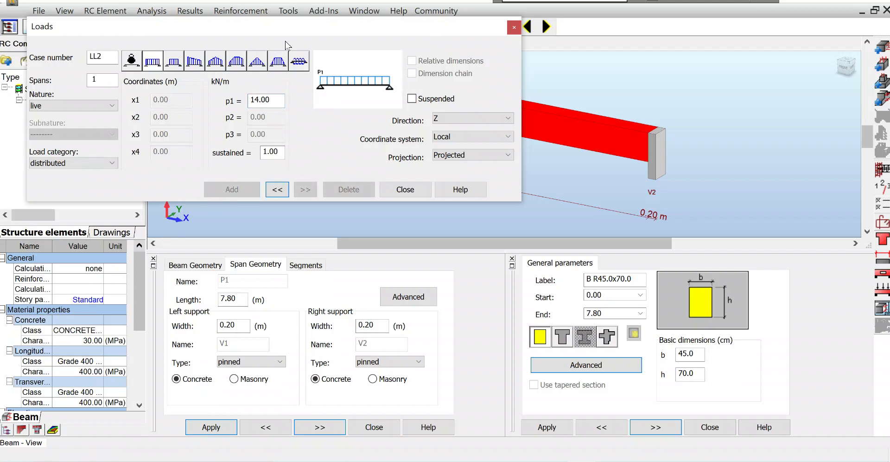
{"action": "left_click", "coordinate": [408, 192]}
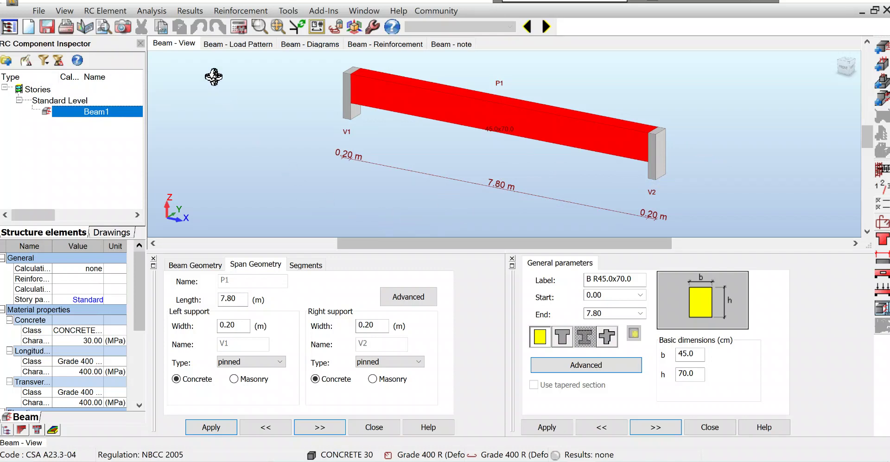
Step: Run the reinforcement design calculation for Beam1
{"action": "left_click", "coordinate": [240, 26]}
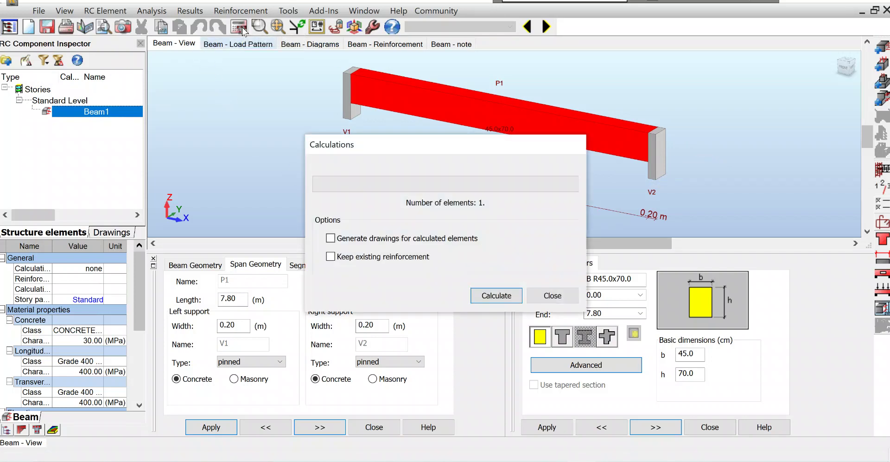
{"action": "left_click", "coordinate": [510, 299]}
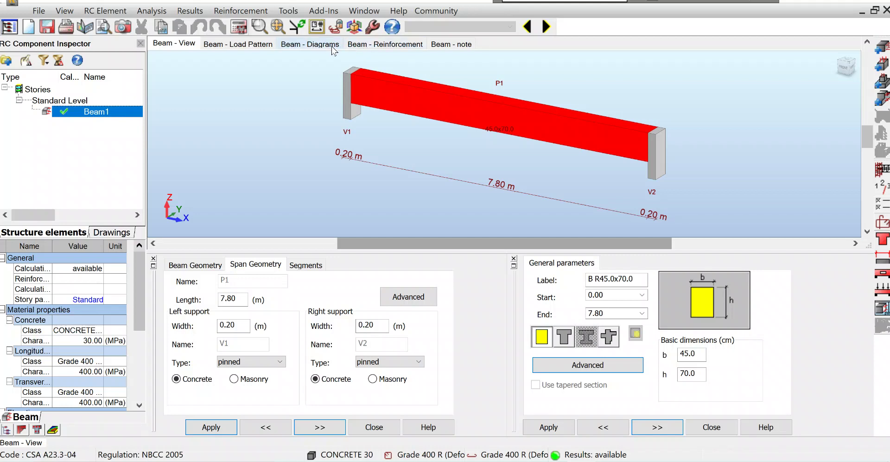
Step: Show Beam1's result diagrams and read values off the ULS bending moment diagram
{"action": "left_click", "coordinate": [320, 45]}
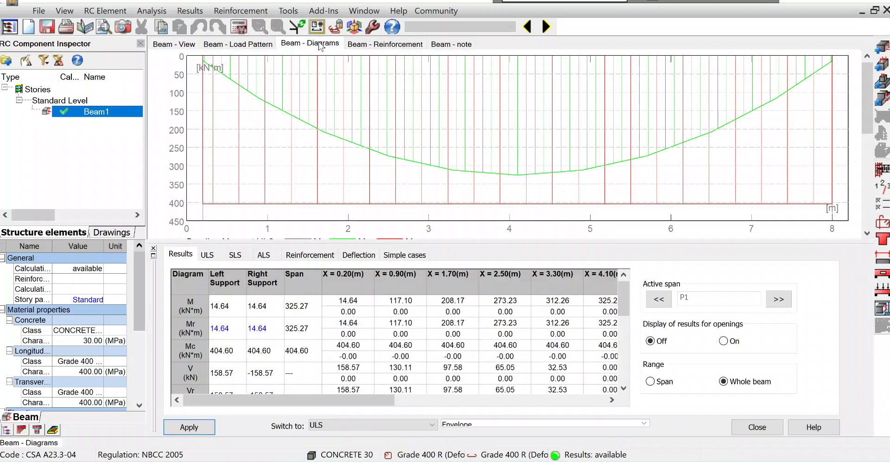
{"action": "mouse_move", "coordinate": [598, 139]}
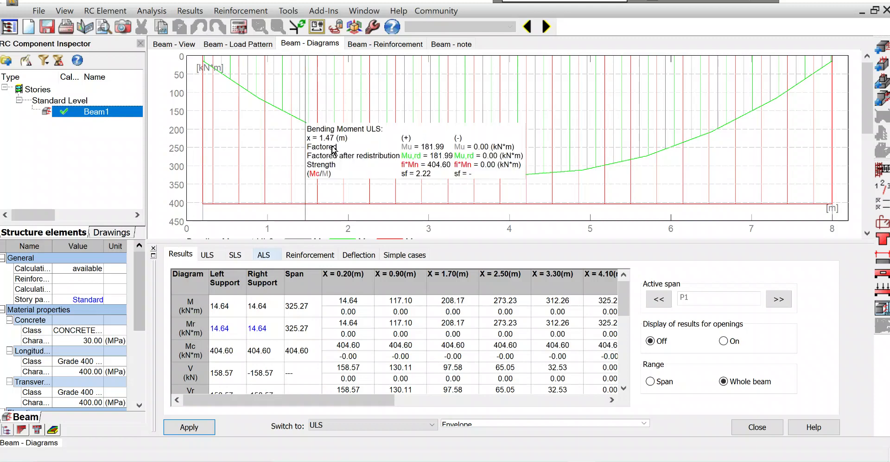
{"action": "mouse_move", "coordinate": [533, 149]}
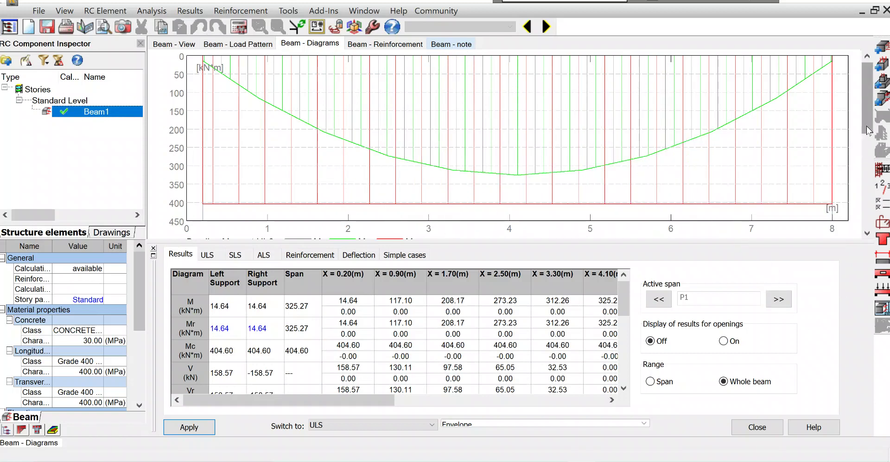
{"action": "left_click_drag", "start_coordinate": [868, 131], "coordinate": [852, 141]}
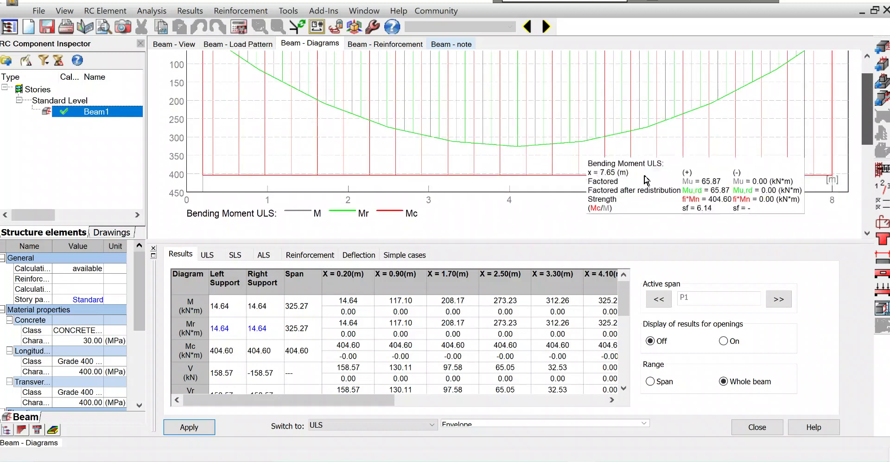
{"action": "mouse_move", "coordinate": [575, 173]}
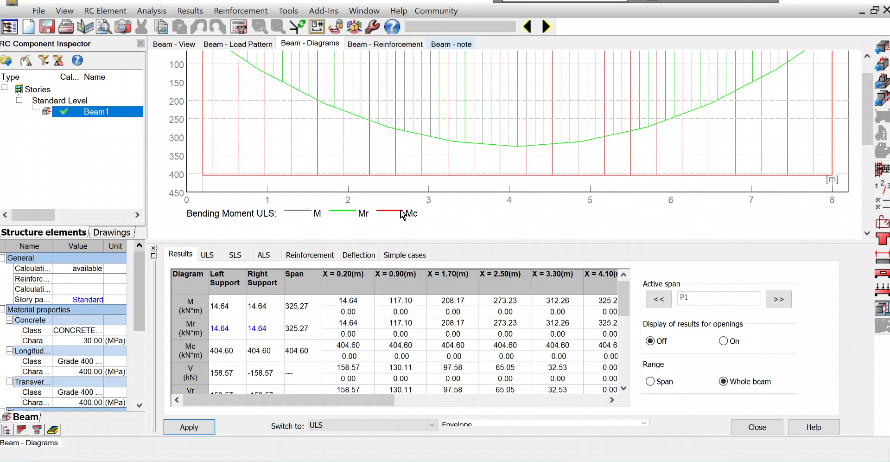
{"action": "mouse_move", "coordinate": [434, 185]}
{"action": "mouse_move", "coordinate": [376, 102]}
Step: Open Beam1's calculation note and place the hand-calculation PDF window on the right
{"action": "left_click", "coordinate": [452, 44]}
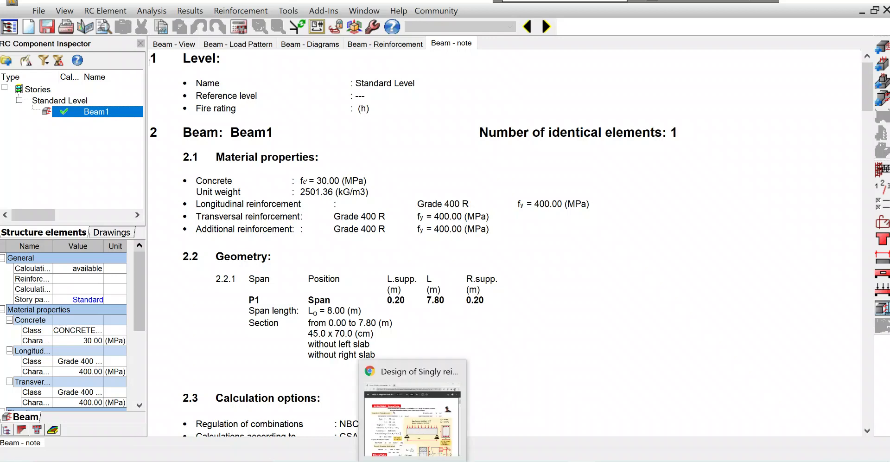
{"action": "left_click", "coordinate": [413, 408]}
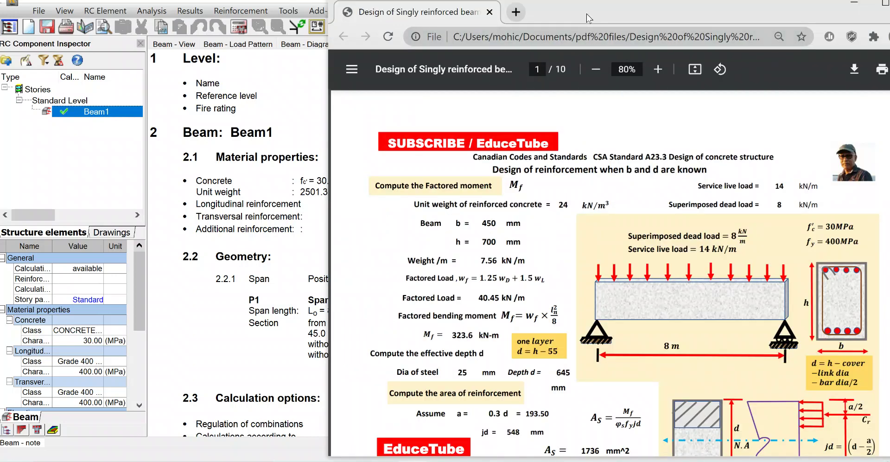
{"action": "left_click_drag", "start_coordinate": [588, 18], "coordinate": [699, 15]}
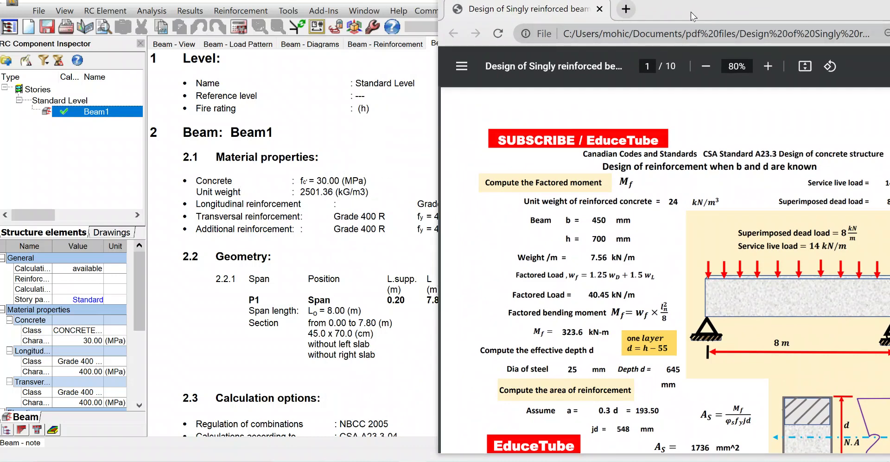
{"action": "left_click_drag", "start_coordinate": [690, 12], "coordinate": [588, 21]}
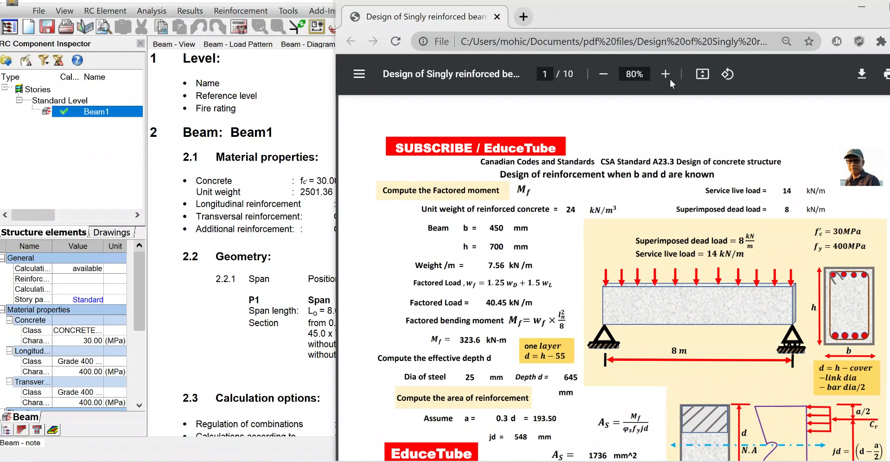
{"action": "left_click_drag", "start_coordinate": [600, 19], "coordinate": [695, 17]}
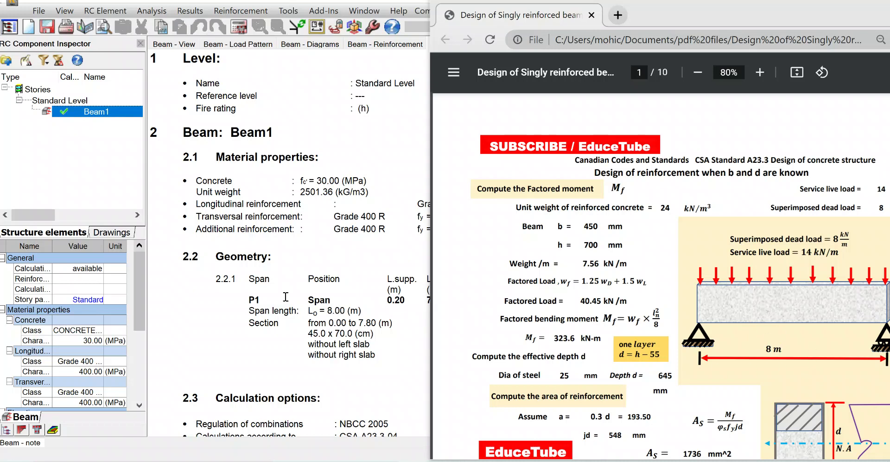
Step: Scroll the report to Deflections: 325.27 kN·m ULS moment, 2.6 cm versus 3.3 cm allowed
{"action": "scroll", "coordinate": [290, 300], "scroll_direction": "down", "scroll_amount": 5}
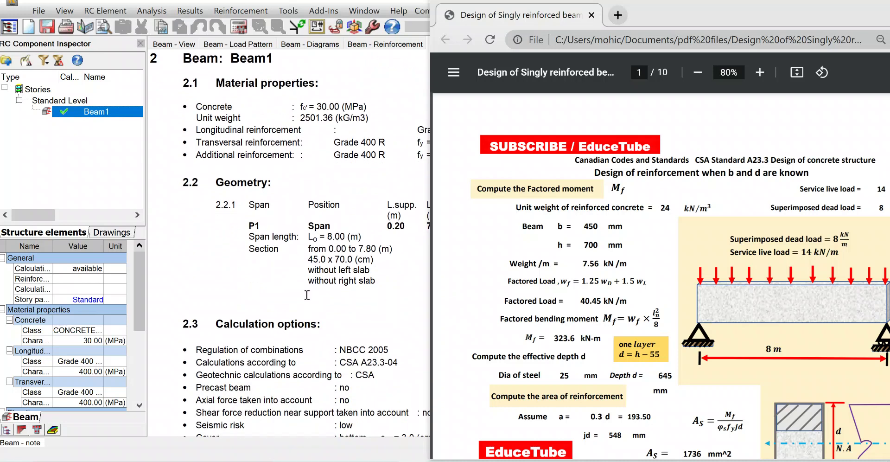
{"action": "scroll", "coordinate": [325, 310], "scroll_direction": "down", "scroll_amount": 1}
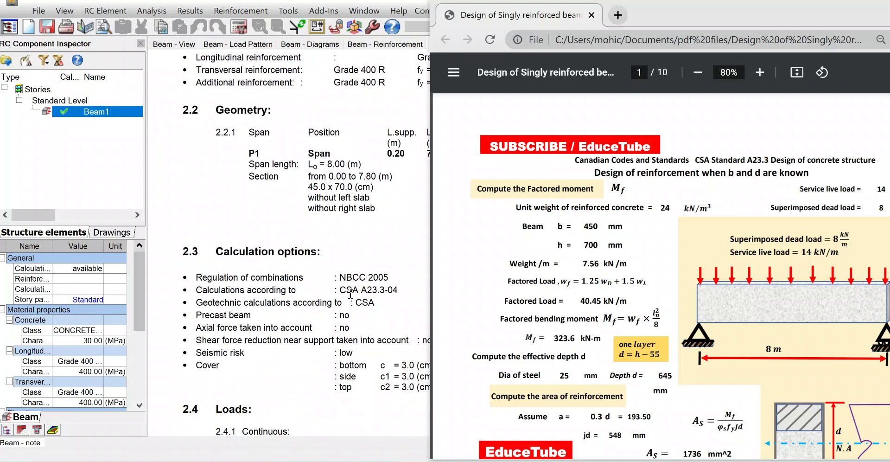
{"action": "scroll", "coordinate": [302, 249], "scroll_direction": "down", "scroll_amount": 2}
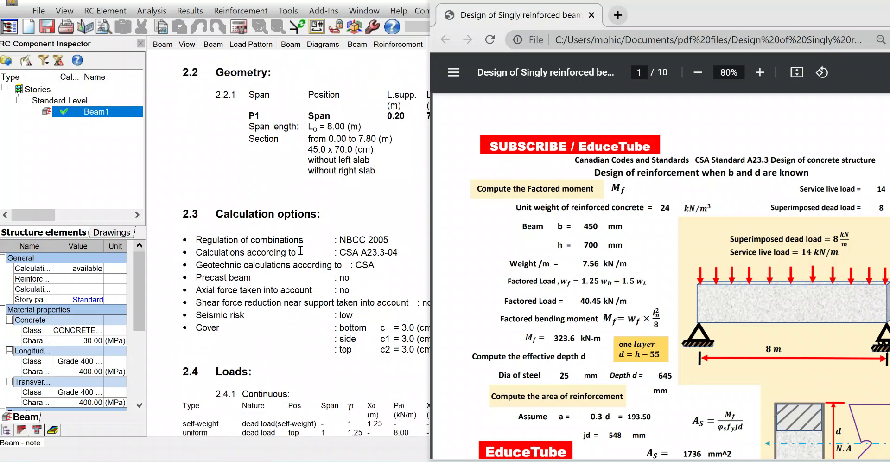
{"action": "scroll", "coordinate": [296, 277], "scroll_direction": "down", "scroll_amount": 2}
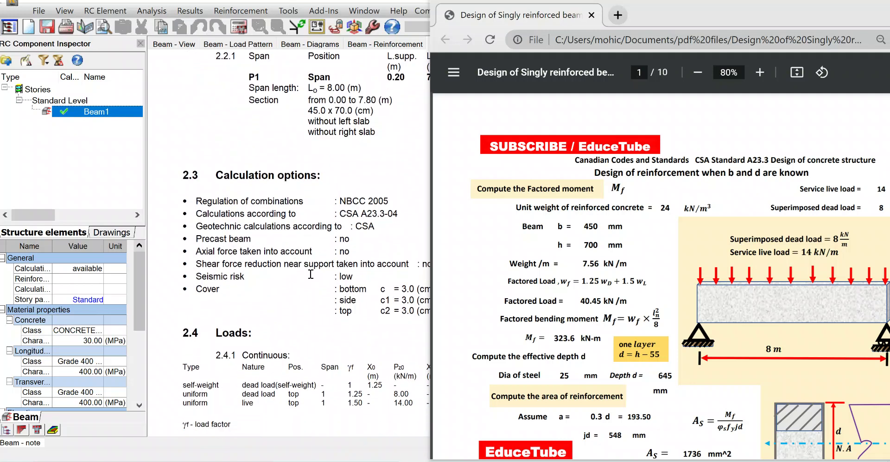
{"action": "scroll", "coordinate": [310, 278], "scroll_direction": "down", "scroll_amount": 3}
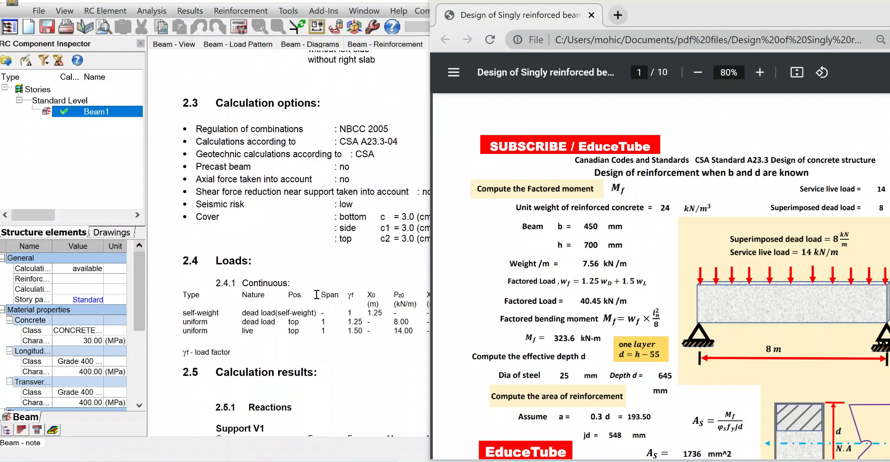
{"action": "scroll", "coordinate": [316, 295], "scroll_direction": "down", "scroll_amount": 3}
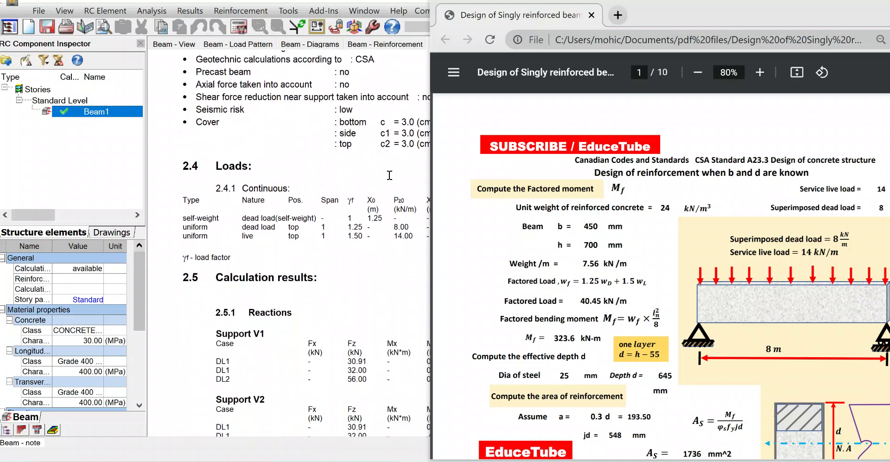
{"action": "scroll", "coordinate": [349, 277], "scroll_direction": "down", "scroll_amount": 1}
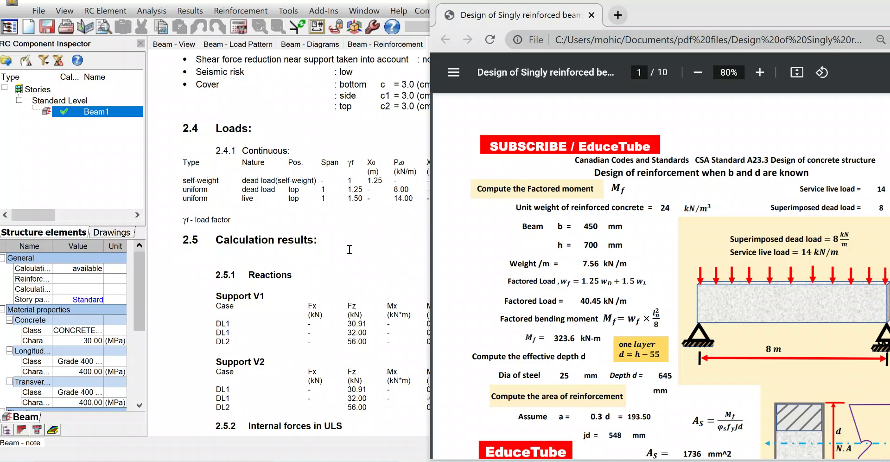
{"action": "scroll", "coordinate": [350, 249], "scroll_direction": "down", "scroll_amount": 3}
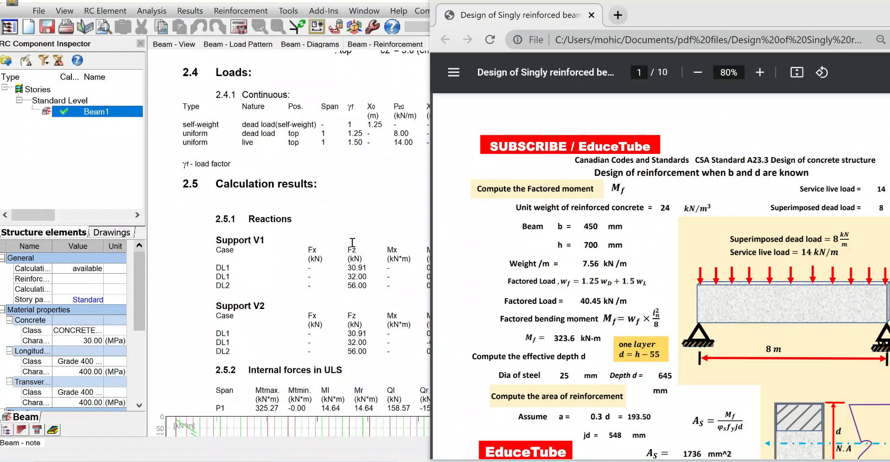
{"action": "scroll", "coordinate": [353, 241], "scroll_direction": "down", "scroll_amount": 3}
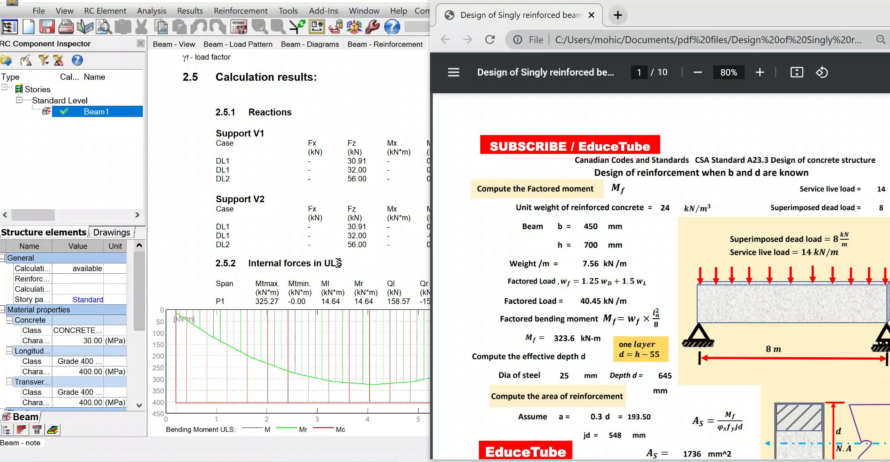
{"action": "scroll", "coordinate": [533, 248], "scroll_direction": "down", "scroll_amount": 3}
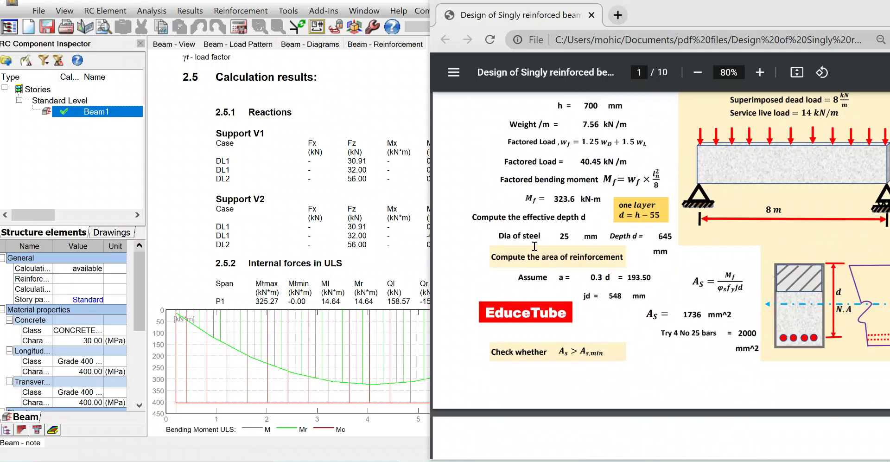
{"action": "scroll", "coordinate": [299, 278], "scroll_direction": "down", "scroll_amount": 3}
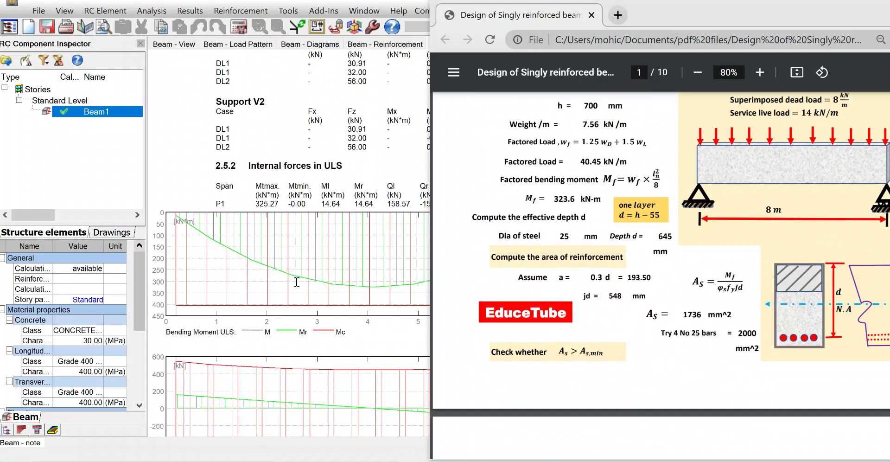
{"action": "scroll", "coordinate": [298, 282], "scroll_direction": "down", "scroll_amount": 5}
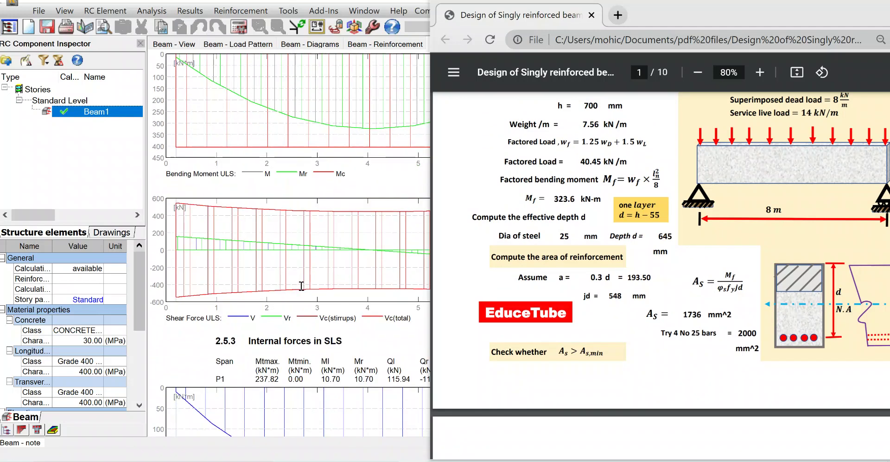
{"action": "scroll", "coordinate": [291, 260], "scroll_direction": "down", "scroll_amount": 18}
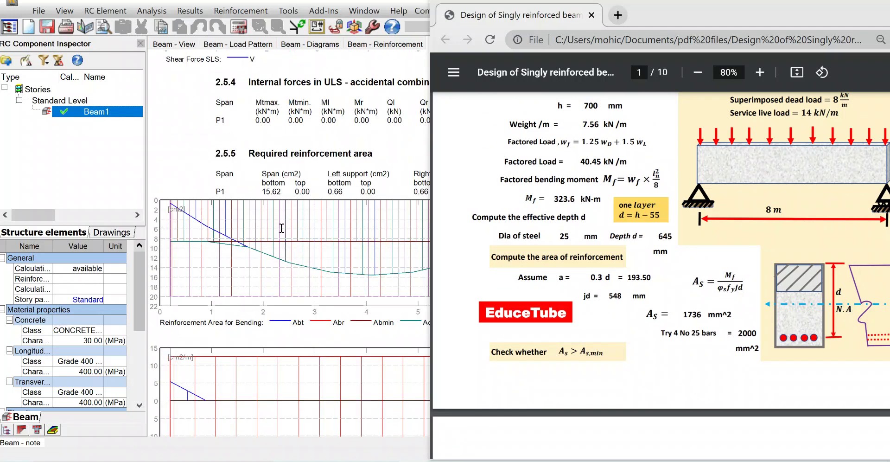
{"action": "scroll", "coordinate": [285, 227], "scroll_direction": "down", "scroll_amount": 10}
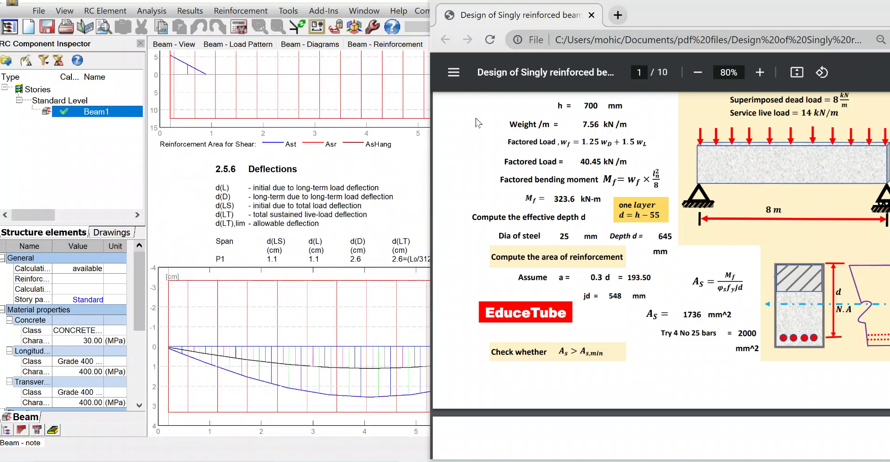
{"action": "left_click_drag", "start_coordinate": [673, 22], "coordinate": [778, 17]}
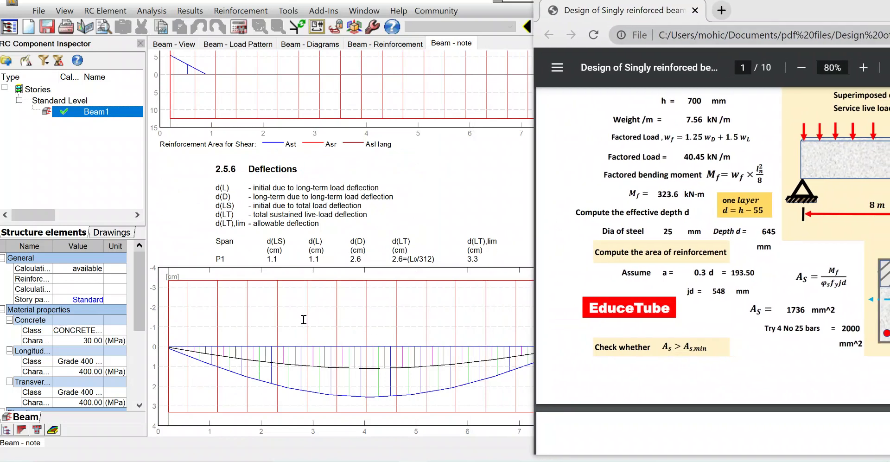
Step: Scroll the calculation note to section 2.7 Reinforcement listing 4 No.25 bottom bars
{"action": "scroll", "coordinate": [306, 320], "scroll_direction": "down", "scroll_amount": 10}
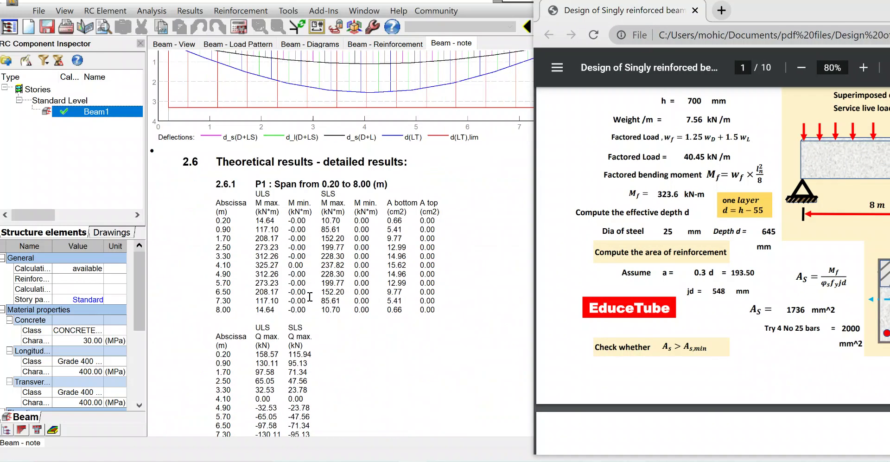
{"action": "scroll", "coordinate": [366, 173], "scroll_direction": "up", "scroll_amount": 2}
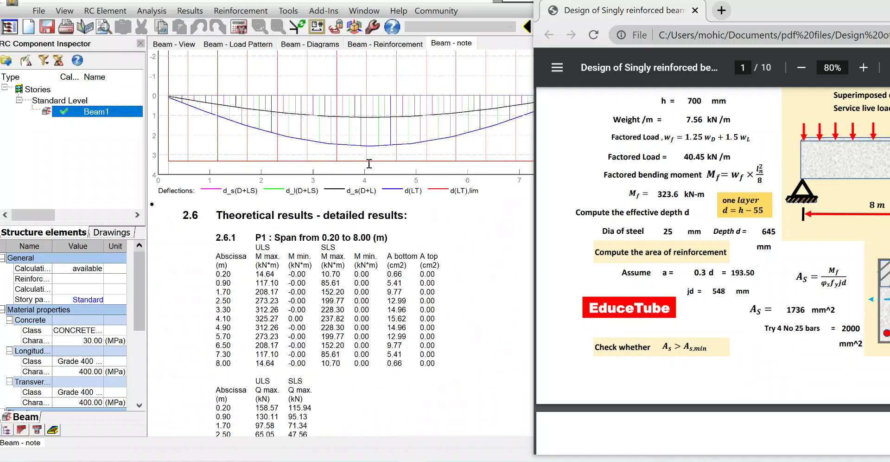
{"action": "scroll", "coordinate": [334, 261], "scroll_direction": "down", "scroll_amount": 8}
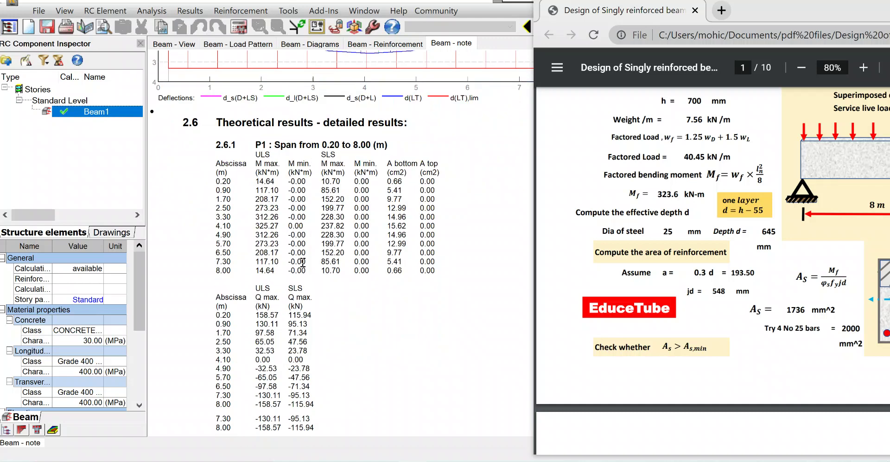
{"action": "scroll", "coordinate": [304, 262], "scroll_direction": "down", "scroll_amount": 3}
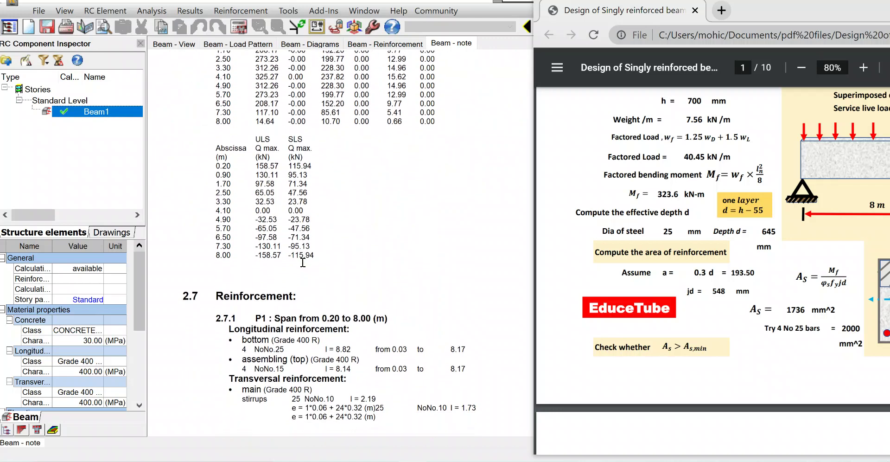
{"action": "scroll", "coordinate": [310, 268], "scroll_direction": "down", "scroll_amount": 1}
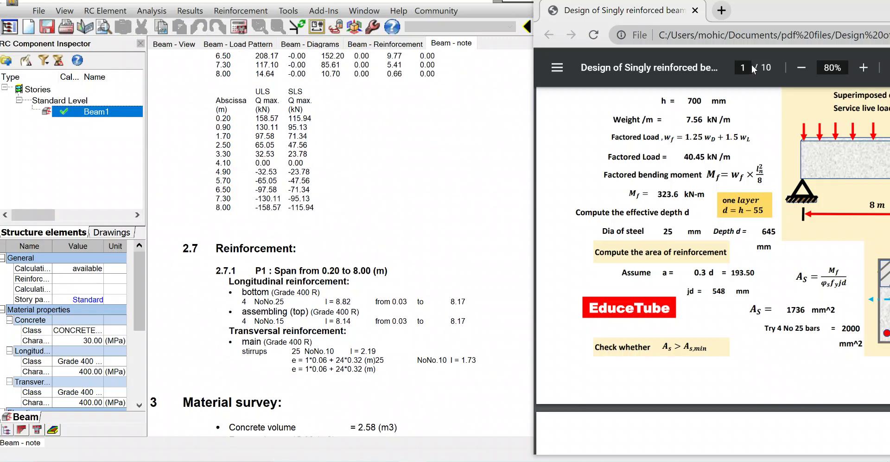
Step: Move the hand-calculation PDF left and scroll it to page 2 showing Mr = 403.79 kN-m
{"action": "left_click_drag", "start_coordinate": [768, 15], "coordinate": [651, 24]}
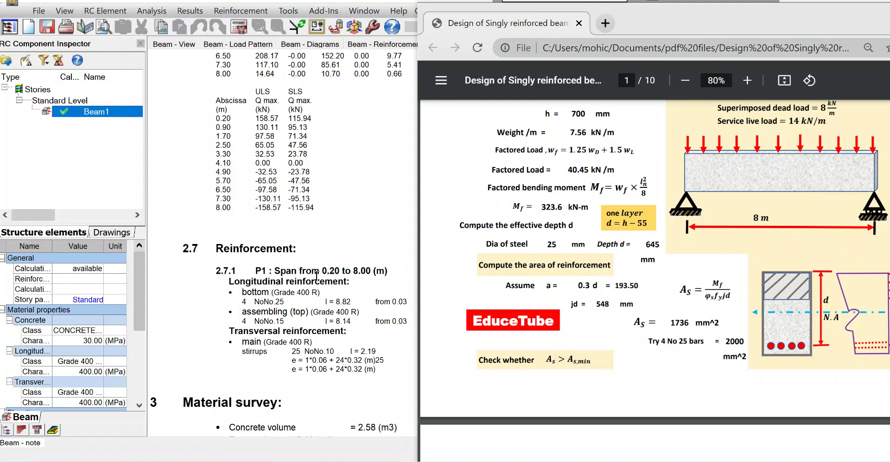
{"action": "scroll", "coordinate": [317, 274], "scroll_direction": "down", "scroll_amount": 2}
{"action": "scroll", "coordinate": [317, 274], "scroll_direction": "down", "scroll_amount": 5}
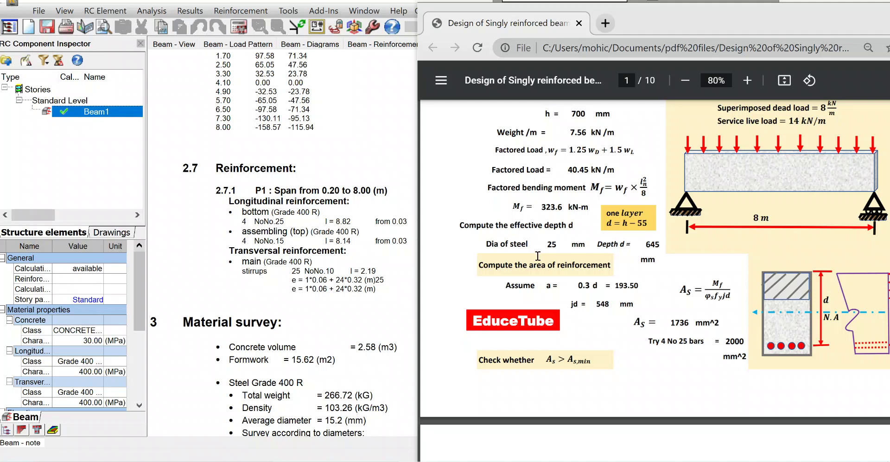
{"action": "scroll", "coordinate": [570, 248], "scroll_direction": "down", "scroll_amount": 3}
{"action": "scroll", "coordinate": [575, 255], "scroll_direction": "down", "scroll_amount": 3}
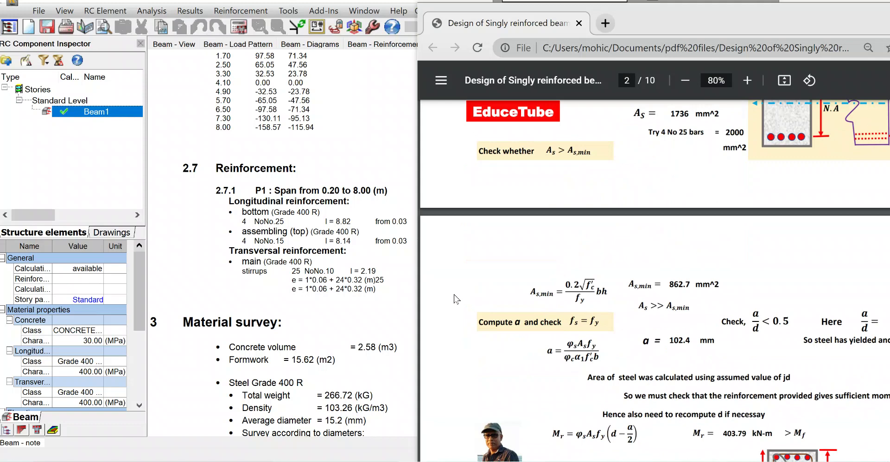
Step: Maximise the singly reinforced beam PDF, review pages 1–2, then minimise Chrome
{"action": "double_click", "coordinate": [699, 24]}
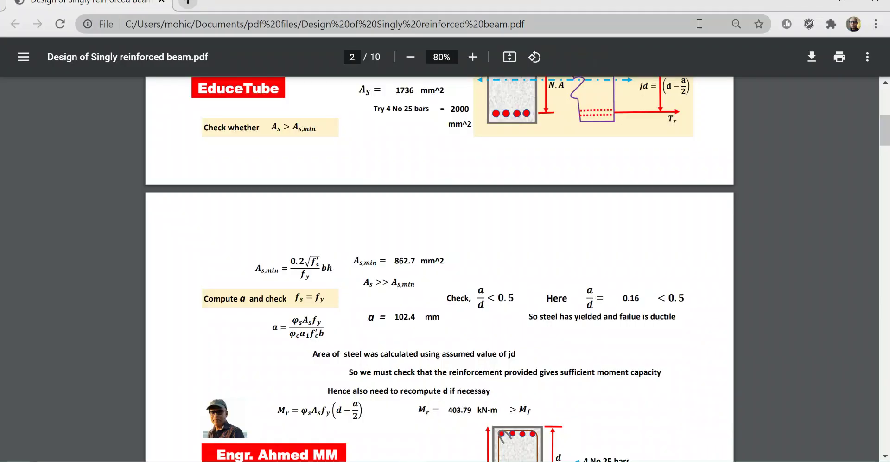
{"action": "scroll", "coordinate": [537, 249], "scroll_direction": "down", "scroll_amount": 4}
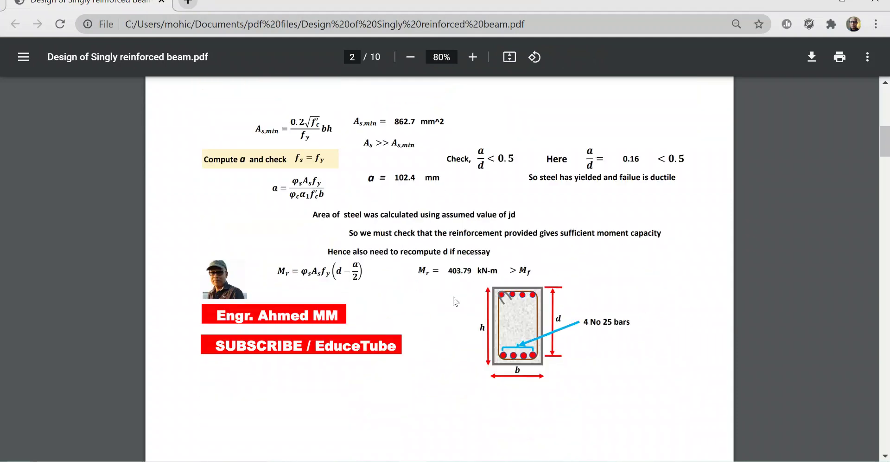
{"action": "scroll", "coordinate": [482, 297], "scroll_direction": "up", "scroll_amount": 4}
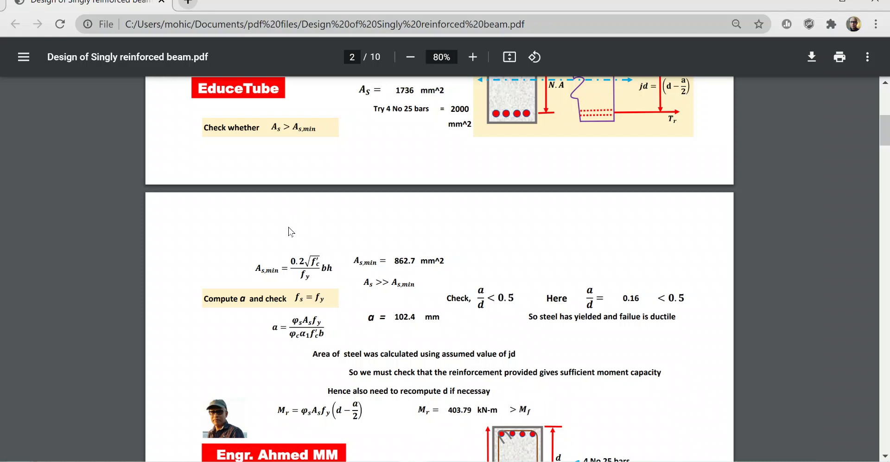
{"action": "scroll", "coordinate": [293, 241], "scroll_direction": "up", "scroll_amount": 5}
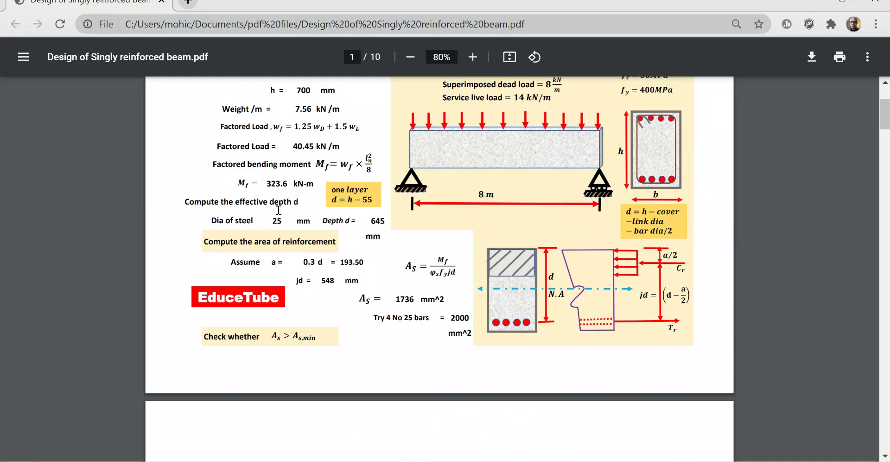
{"action": "scroll", "coordinate": [428, 268], "scroll_direction": "down", "scroll_amount": 1}
{"action": "scroll", "coordinate": [429, 268], "scroll_direction": "down", "scroll_amount": 5}
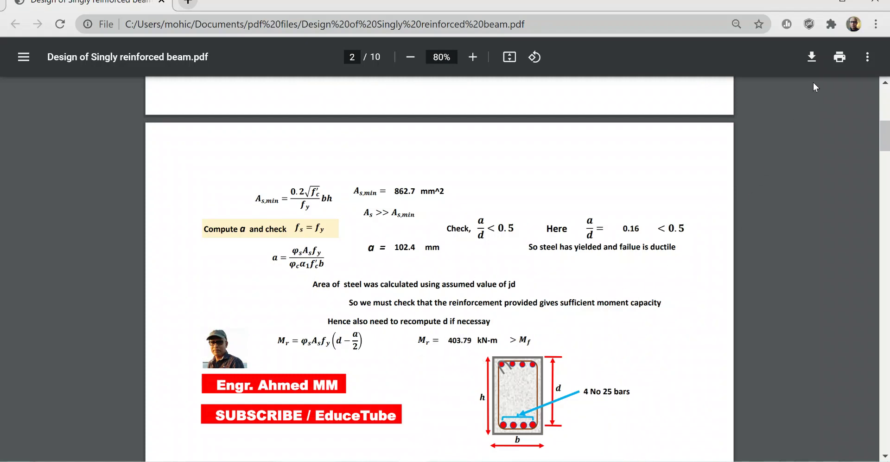
{"action": "left_click", "coordinate": [813, 2]}
Step: Switch to the Beam - Reinforcement view and close the empty Reinforcing Bars panel
{"action": "scroll", "coordinate": [345, 366], "scroll_direction": "up", "scroll_amount": 5}
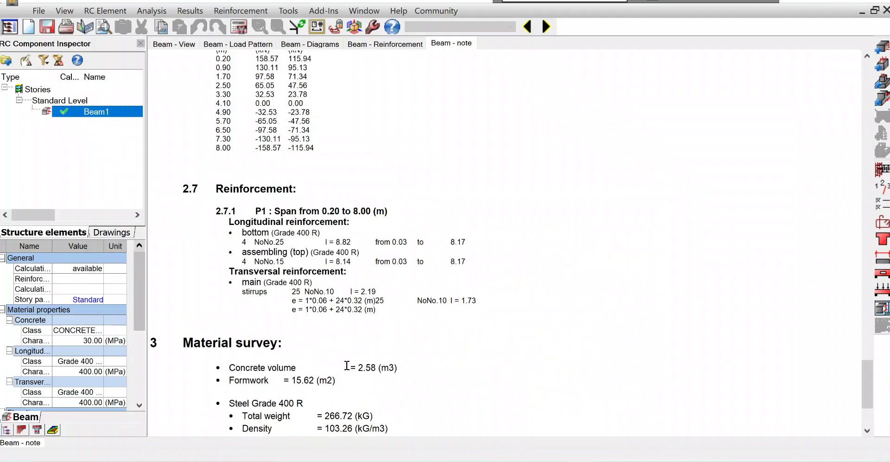
{"action": "scroll", "coordinate": [431, 294], "scroll_direction": "up", "scroll_amount": 15}
{"action": "scroll", "coordinate": [434, 225], "scroll_direction": "up", "scroll_amount": 4}
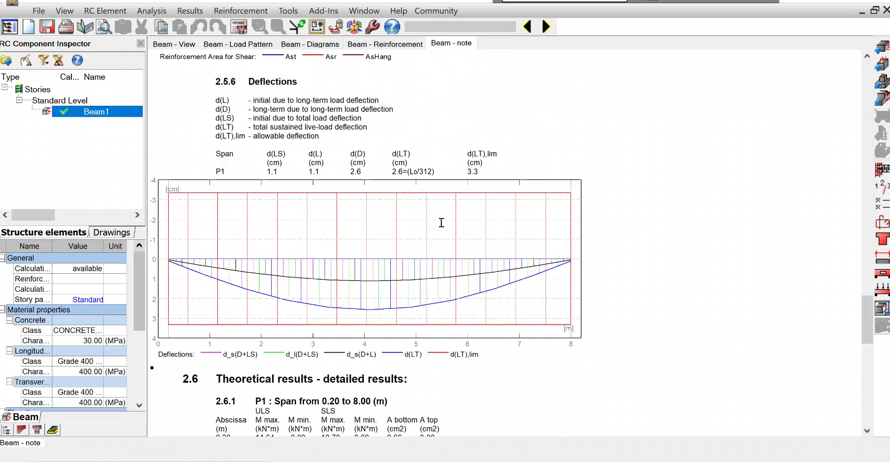
{"action": "left_click", "coordinate": [375, 46]}
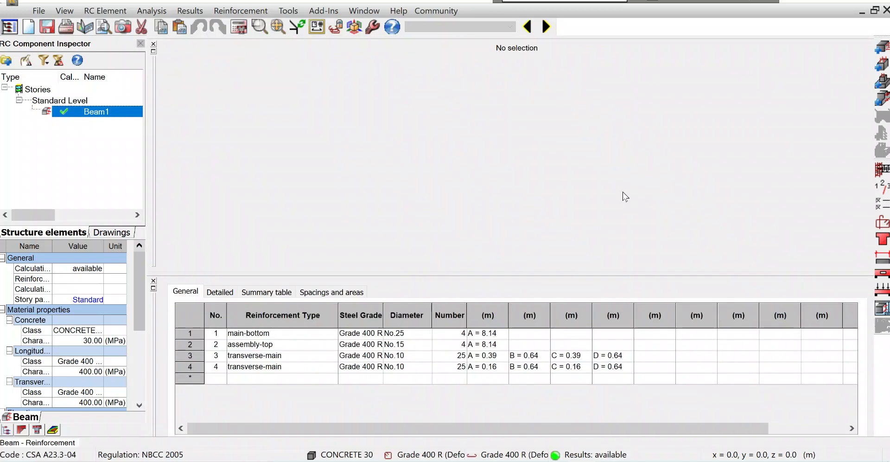
{"action": "left_click", "coordinate": [154, 52]}
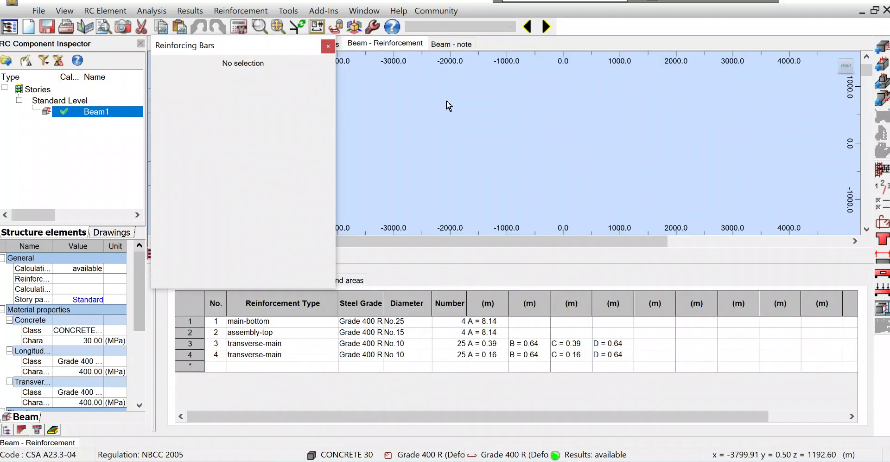
{"action": "left_click", "coordinate": [328, 45]}
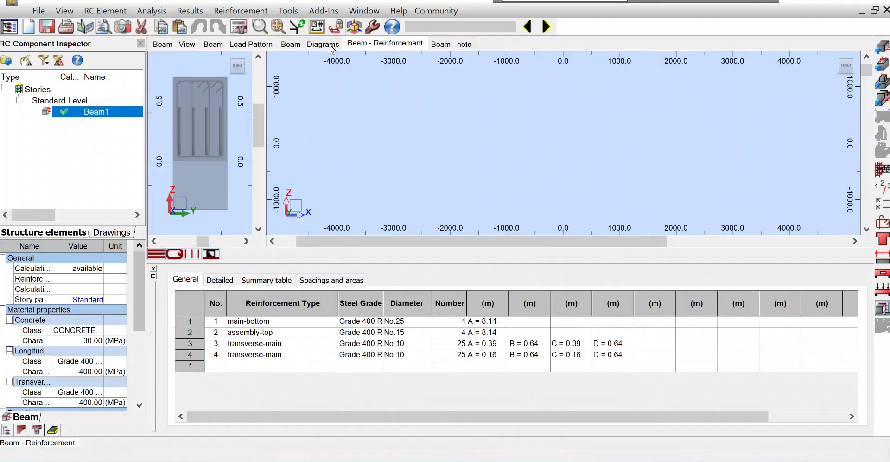
Step: Set an isometric 3D view of the reinforcement cage and zoom in
{"action": "left_click", "coordinate": [837, 56]}
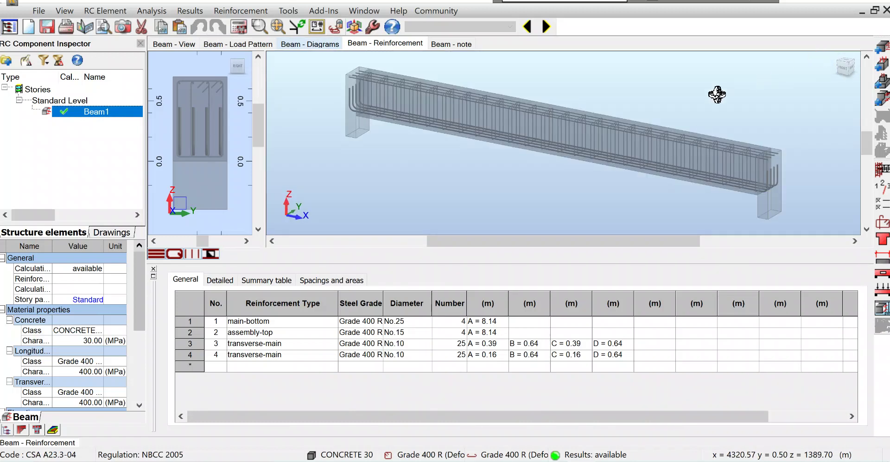
{"action": "scroll", "coordinate": [608, 73], "scroll_direction": "up", "scroll_amount": 2}
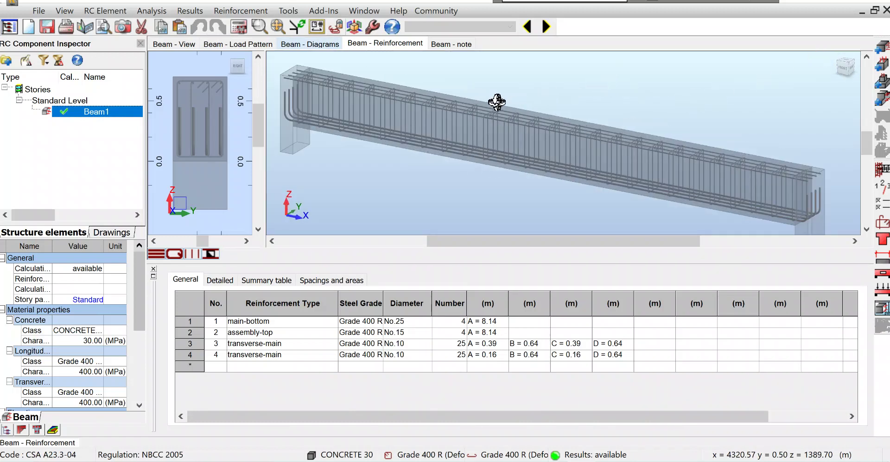
{"action": "scroll", "coordinate": [475, 135], "scroll_direction": "up", "scroll_amount": 2}
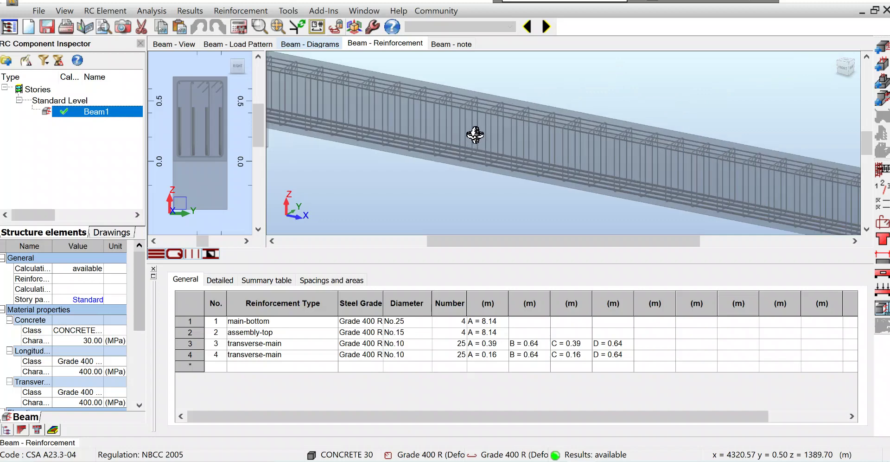
Step: Select the No.25 main-bottom and No.10 transverse rows to show them red in 3D
{"action": "left_click", "coordinate": [476, 168]}
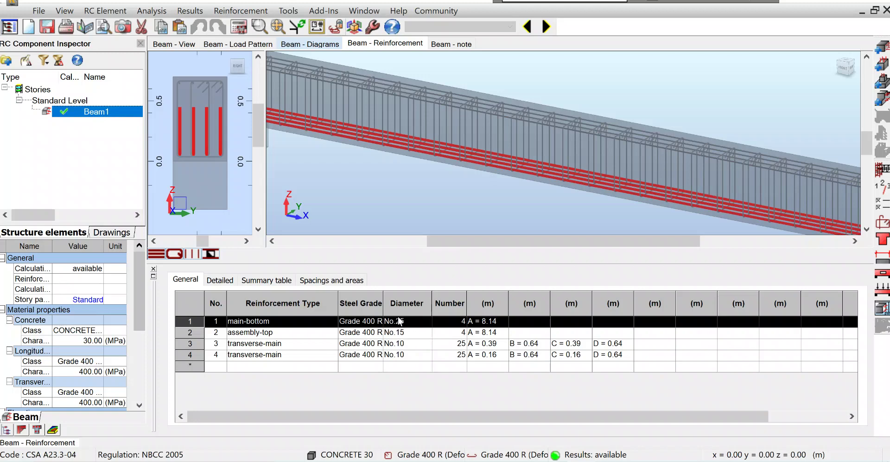
{"action": "left_click", "coordinate": [462, 131], "text": "ctrl"}
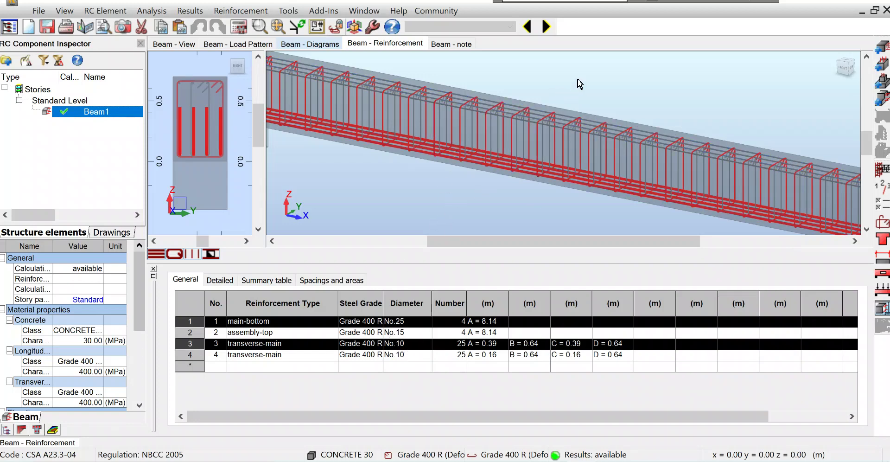
{"action": "scroll", "coordinate": [579, 84], "scroll_direction": "up", "scroll_amount": 1}
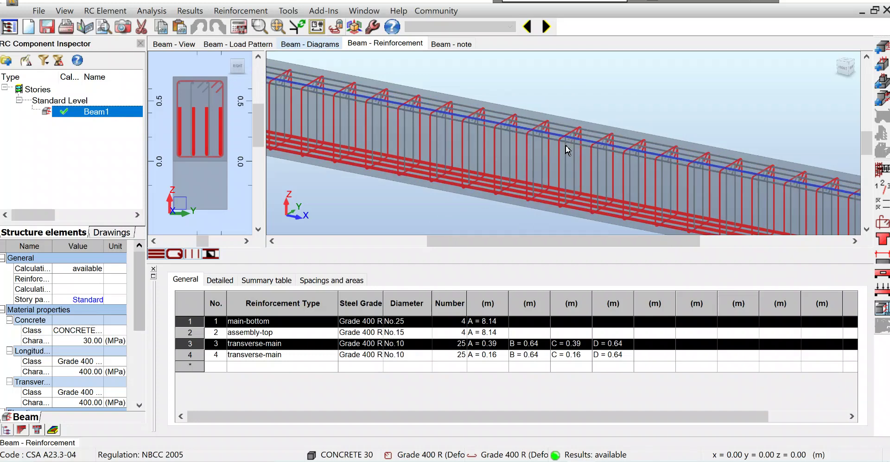
Step: Generate Beam1's drawing and inspect its 7.80 m elevation, sections A-A and B-B, bar schedule
{"action": "left_click", "coordinate": [882, 308]}
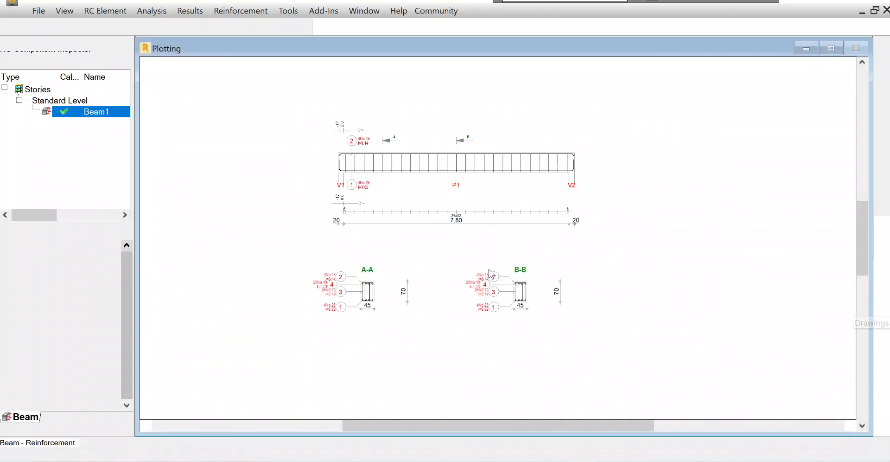
{"action": "scroll", "coordinate": [633, 259], "scroll_direction": "up", "scroll_amount": 1}
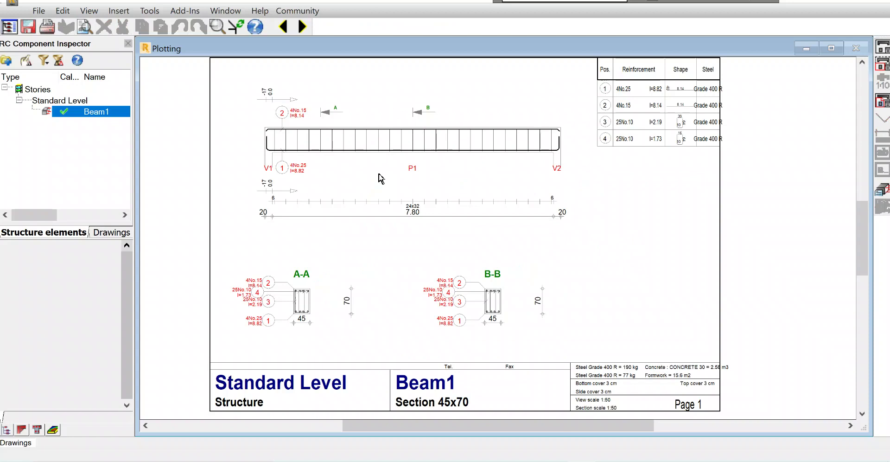
{"action": "scroll", "coordinate": [292, 332], "scroll_direction": "up", "scroll_amount": 5}
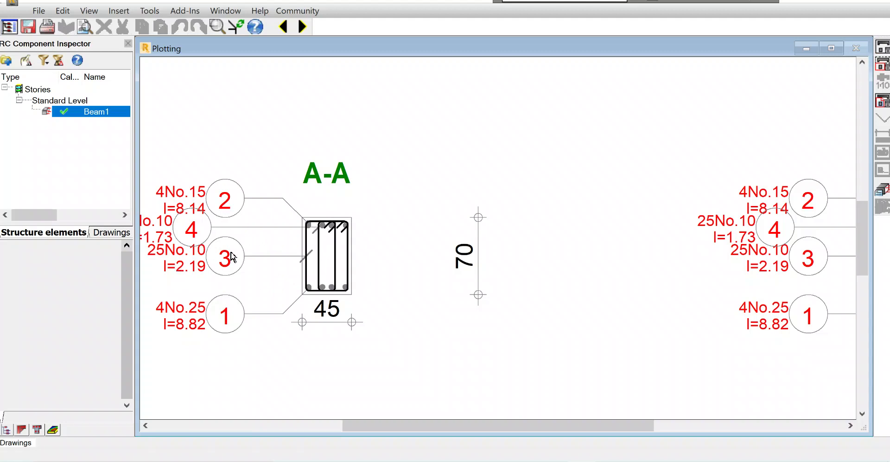
{"action": "scroll", "coordinate": [464, 268], "scroll_direction": "down", "scroll_amount": 2}
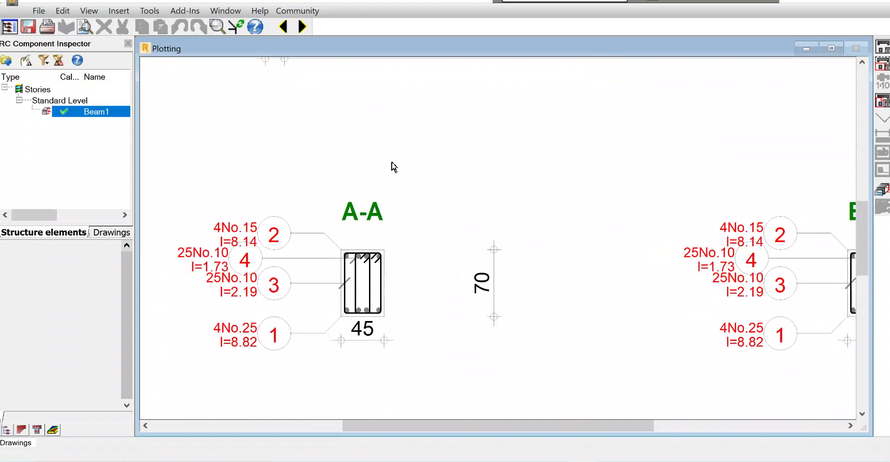
{"action": "scroll", "coordinate": [425, 191], "scroll_direction": "down", "scroll_amount": 1}
{"action": "scroll", "coordinate": [432, 192], "scroll_direction": "down", "scroll_amount": 2}
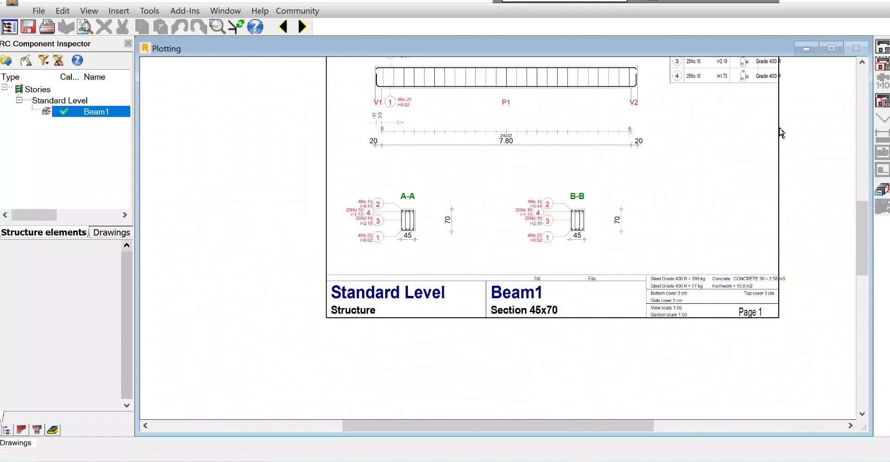
{"action": "left_click_drag", "start_coordinate": [869, 221], "coordinate": [864, 183]}
{"action": "scroll", "coordinate": [573, 145], "scroll_direction": "down", "scroll_amount": 1}
{"action": "scroll", "coordinate": [616, 277], "scroll_direction": "up", "scroll_amount": 3}
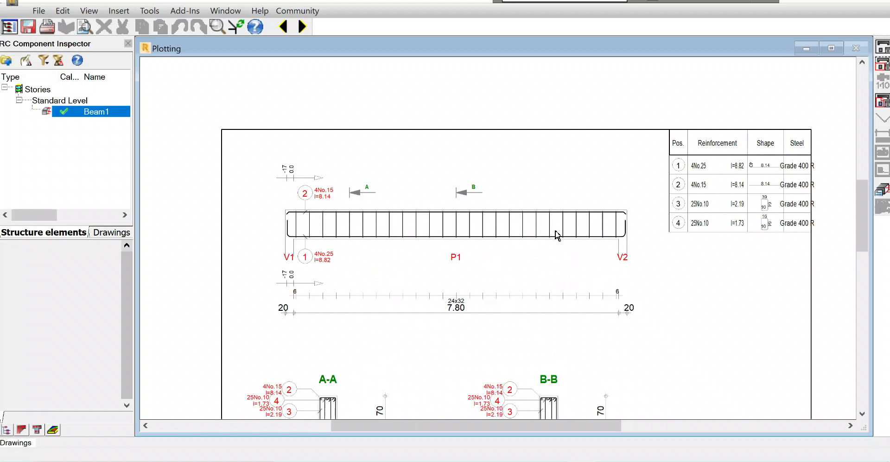